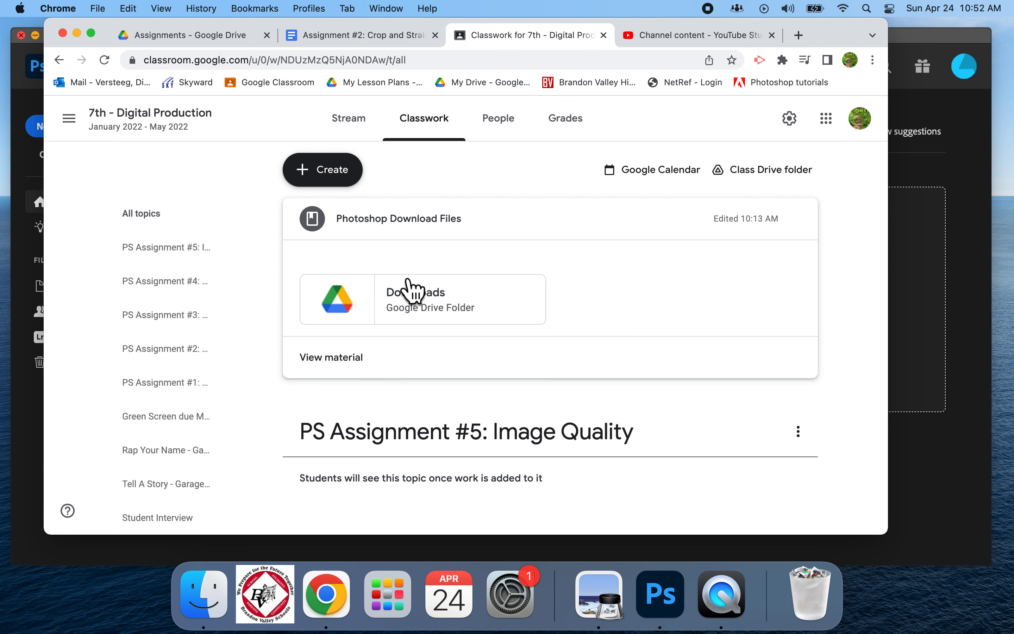
Download 3Crop_Straighten.jpg from the Practice folder in the class's Photoshop Downloads folder on Google Drive, and close its preview window.
click(443, 310)
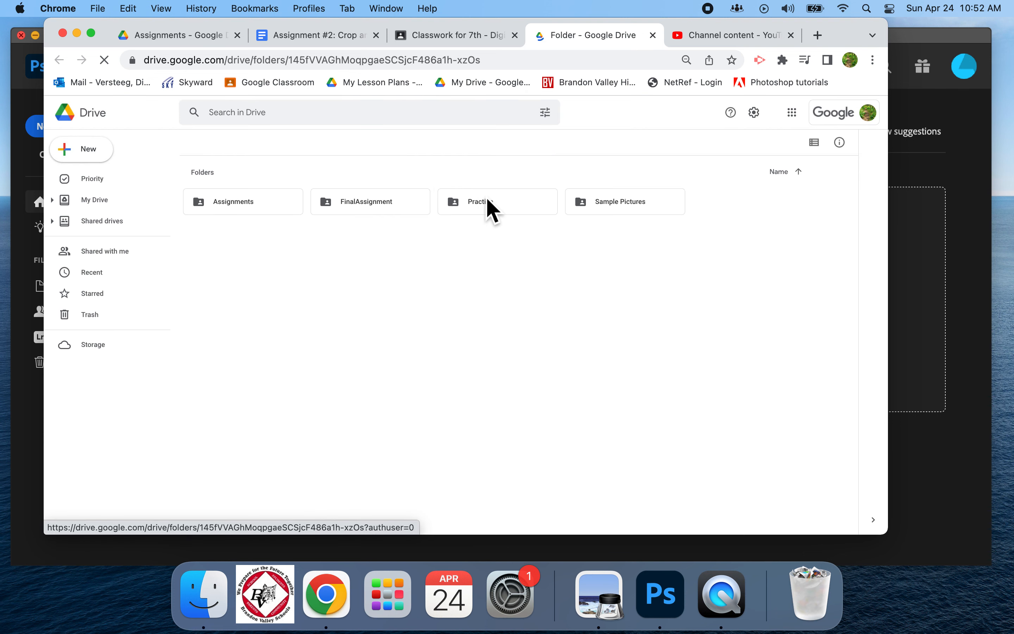
click(490, 215)
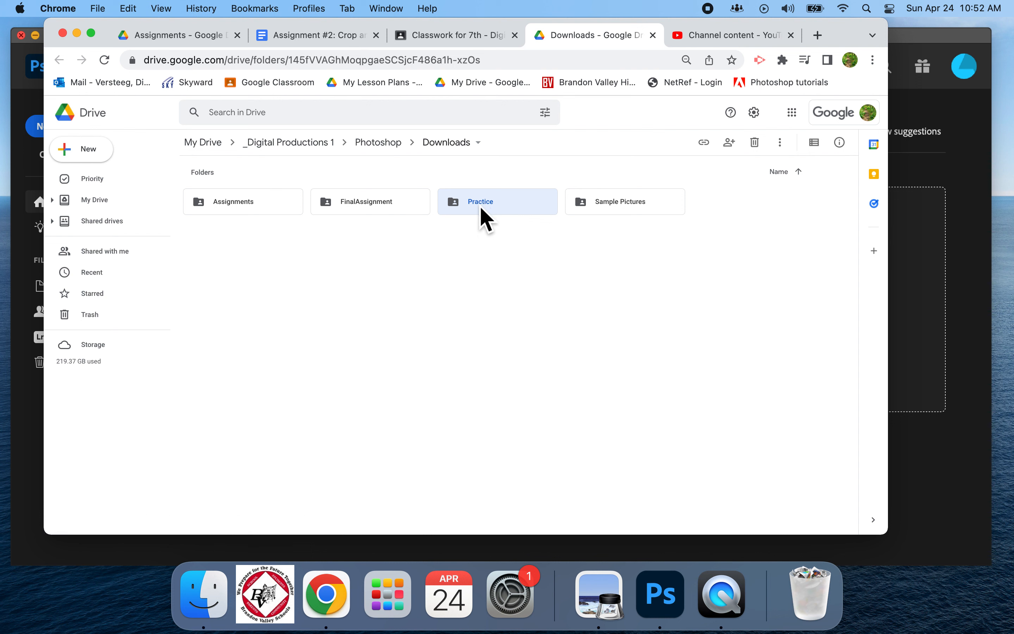
double_click(482, 210)
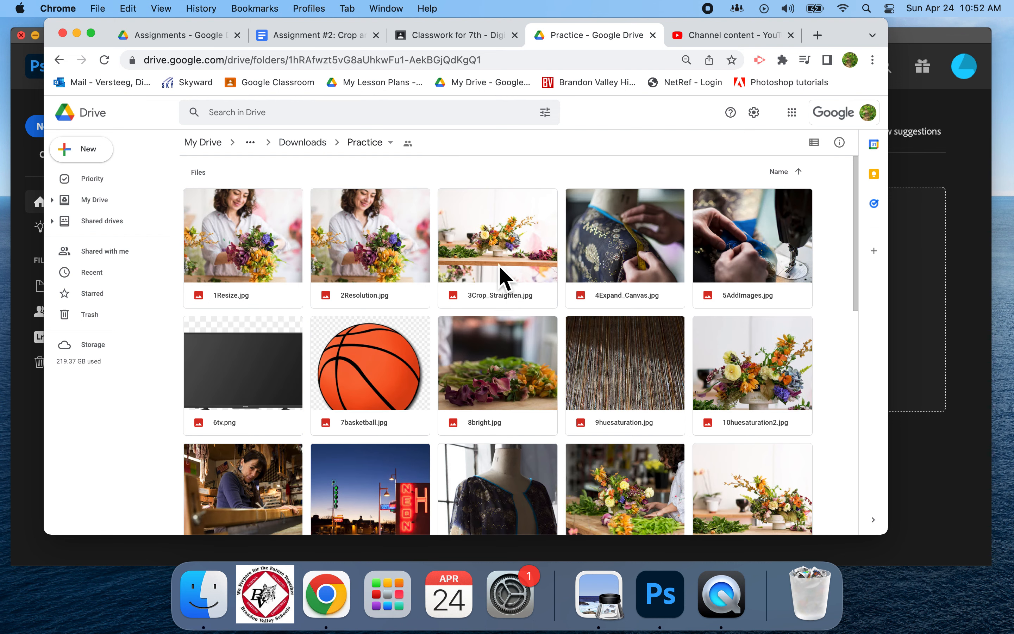
right_click(496, 223)
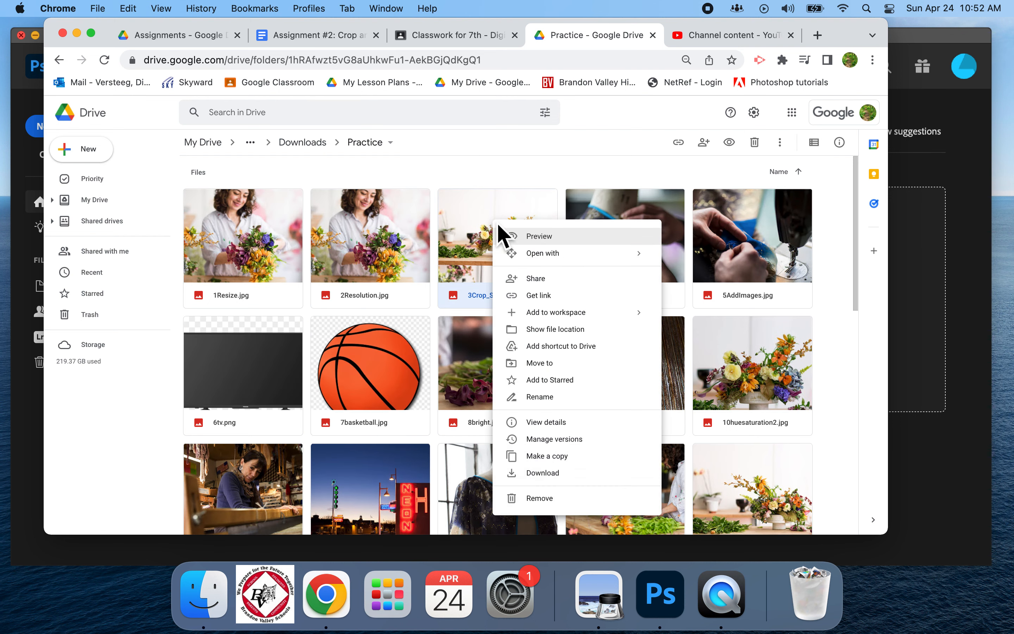
click(549, 475)
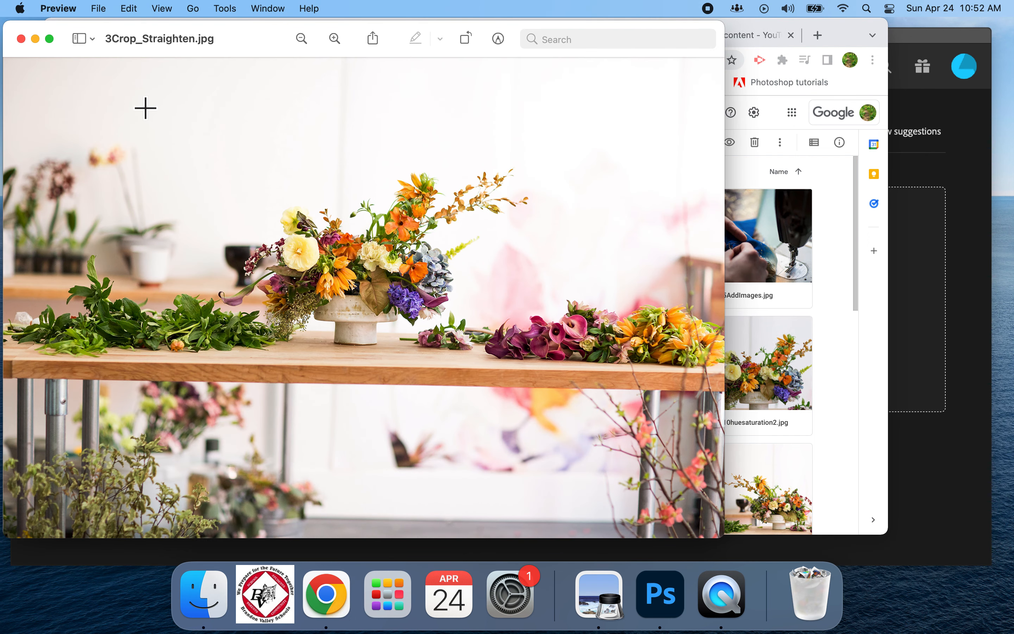
click(22, 40)
In Finder, transfer 3Crop_Straighten.jpg from Downloads to Desktop > Digital Production > Photoshop > Practice, and close the Finder window.
click(208, 603)
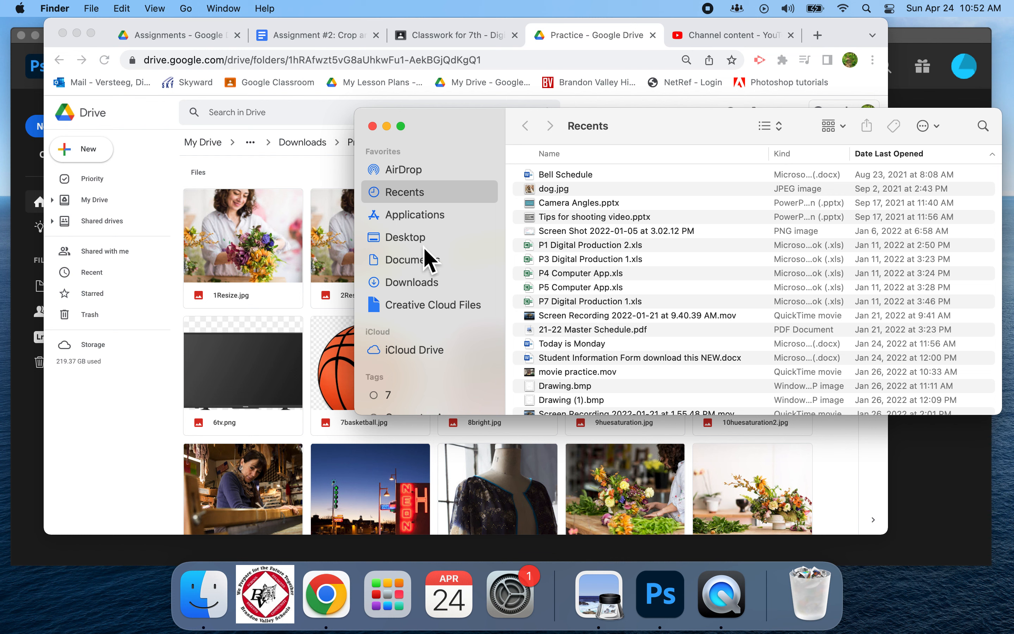
click(427, 258)
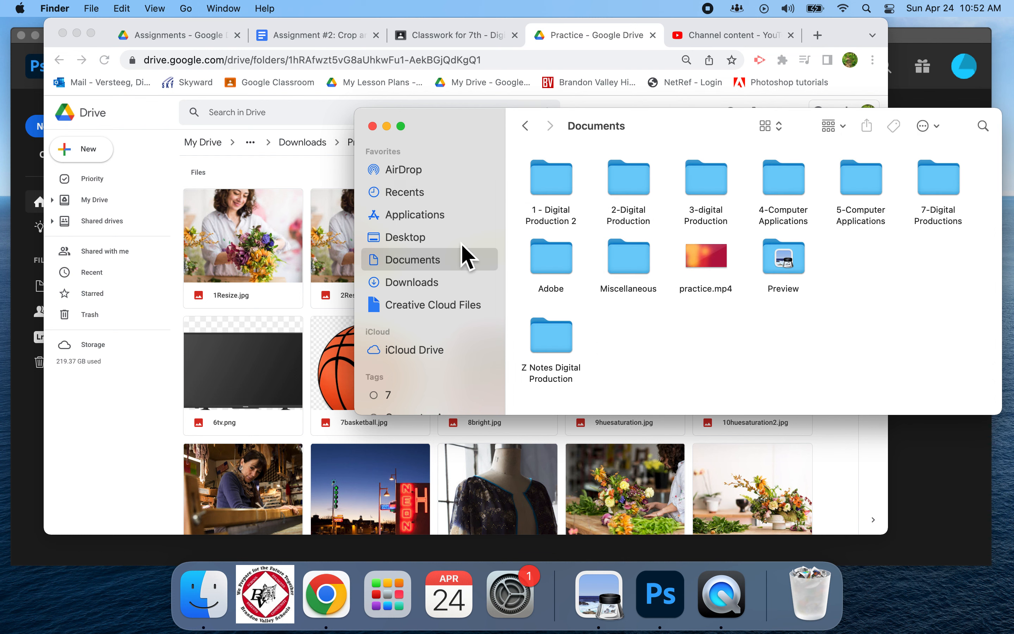
click(427, 284)
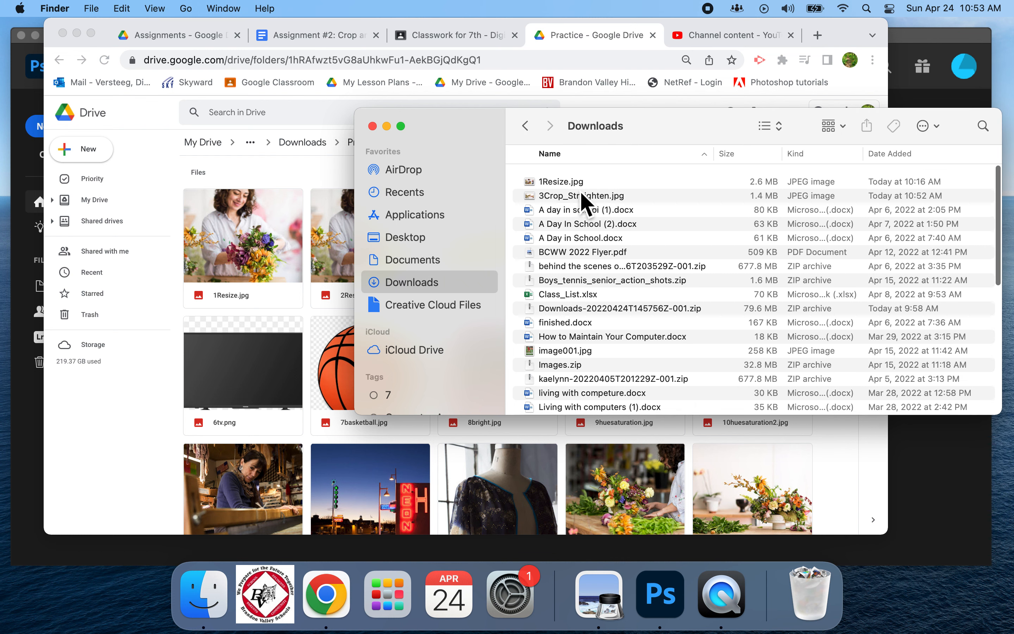
click(578, 192)
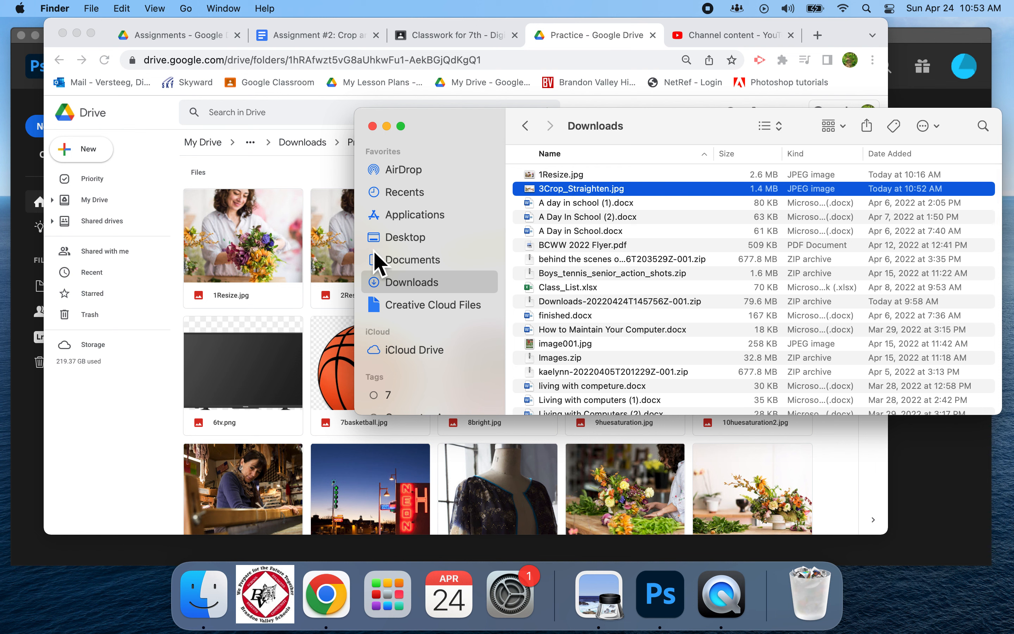
click(408, 241)
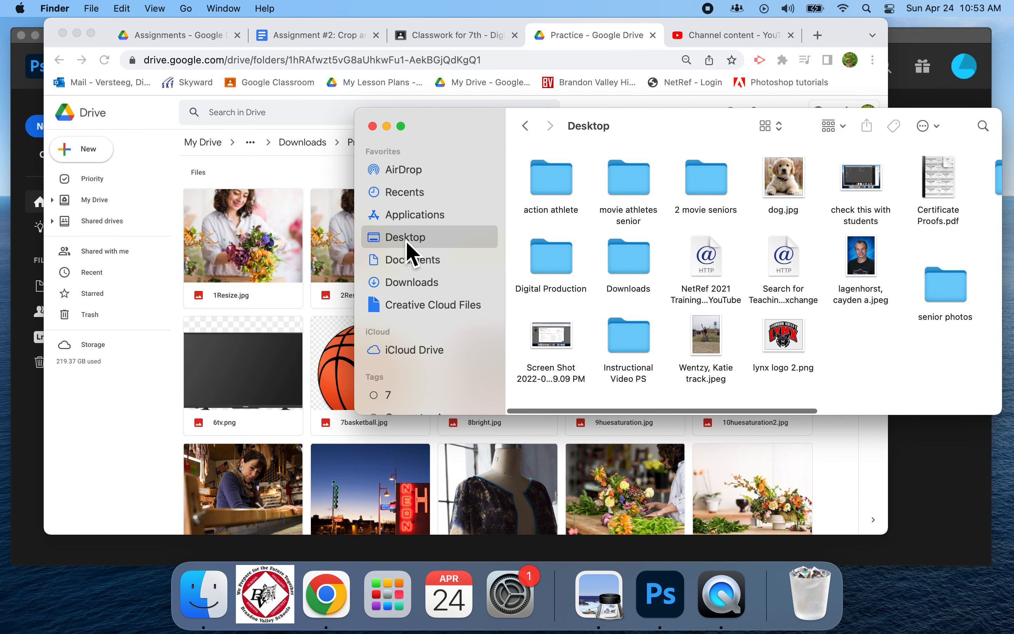
double_click(564, 272)
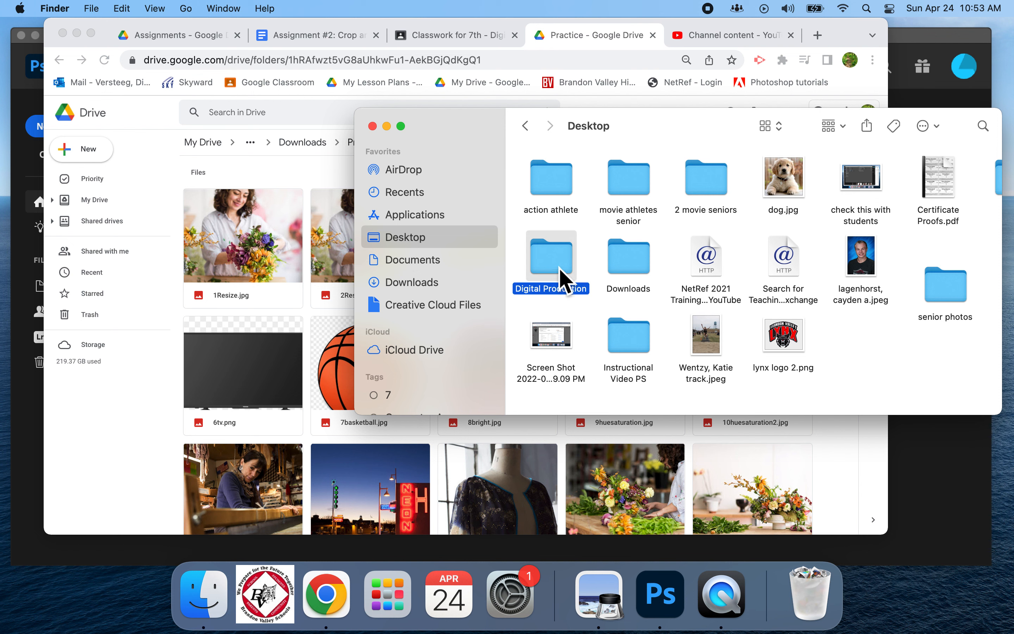
double_click(717, 191)
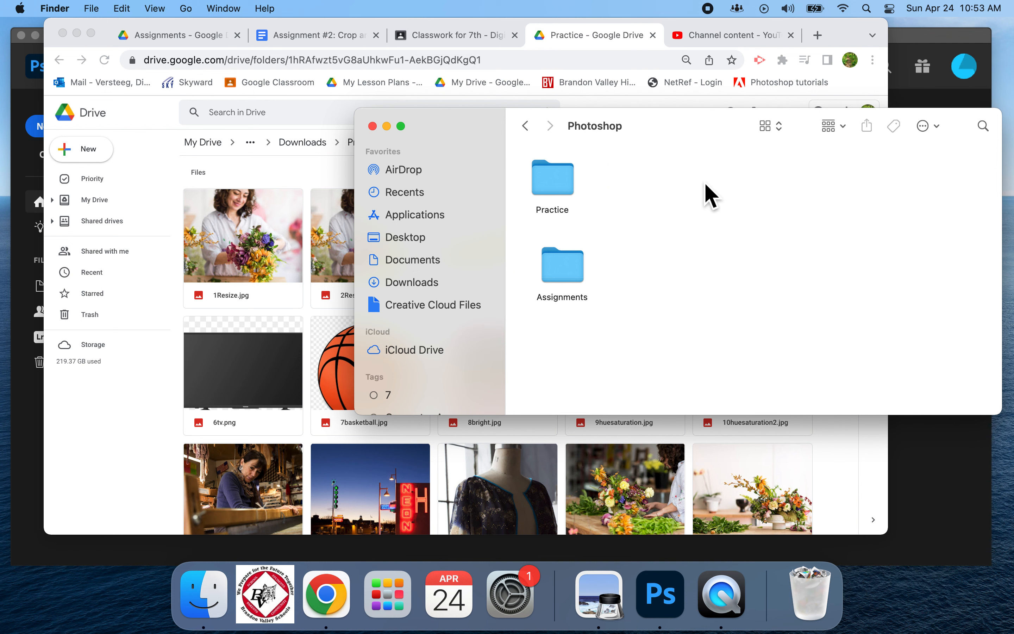
double_click(561, 197)
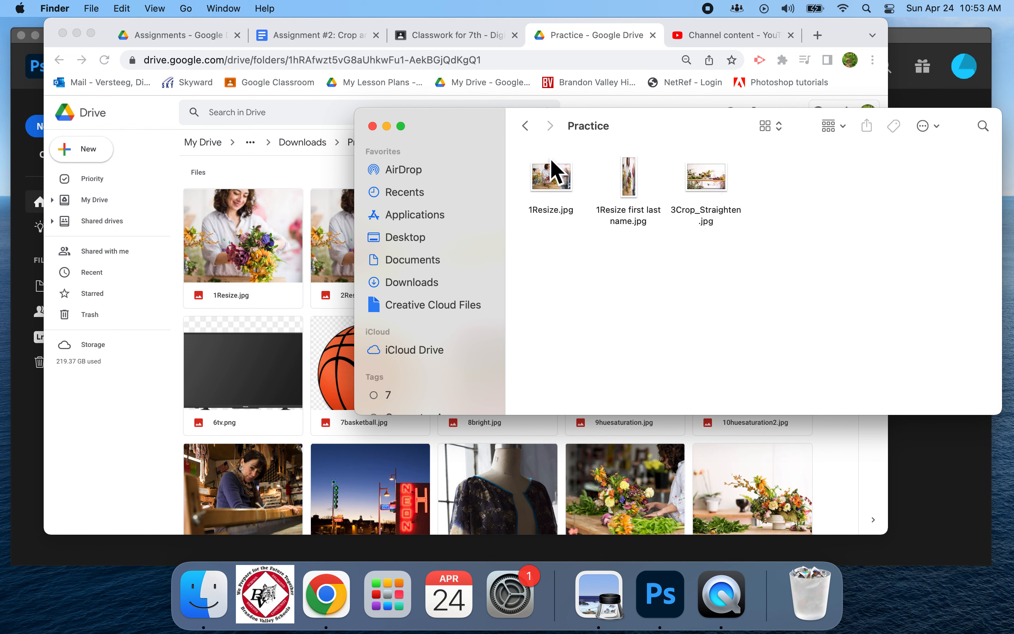
click(372, 126)
Switch to Photoshop and open 3Crop_Straighten.jpg from Desktop > Digital Production > Photoshop > Practice.
click(924, 48)
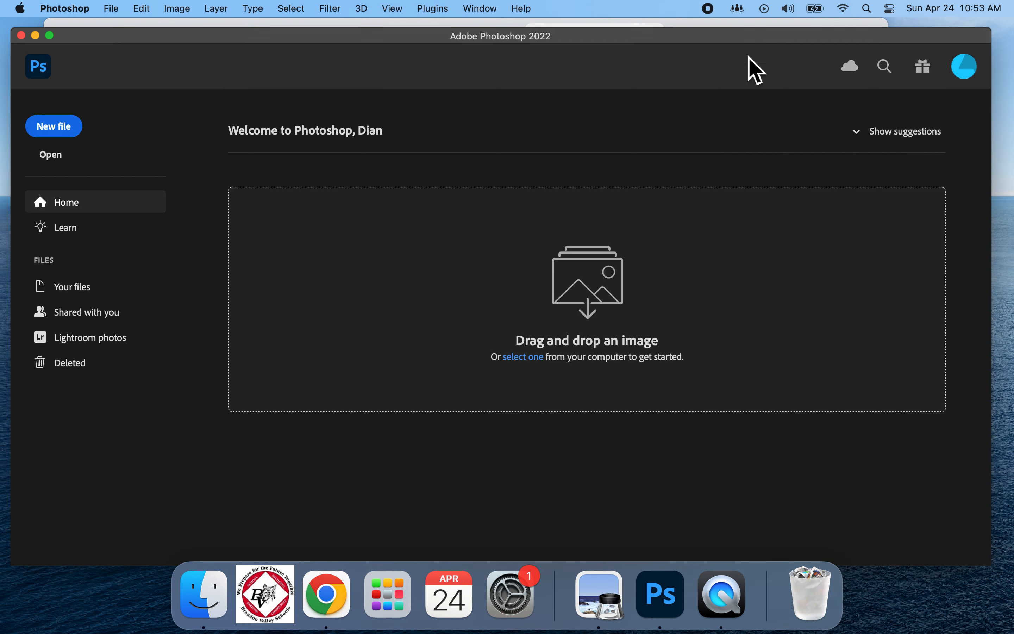
click(62, 154)
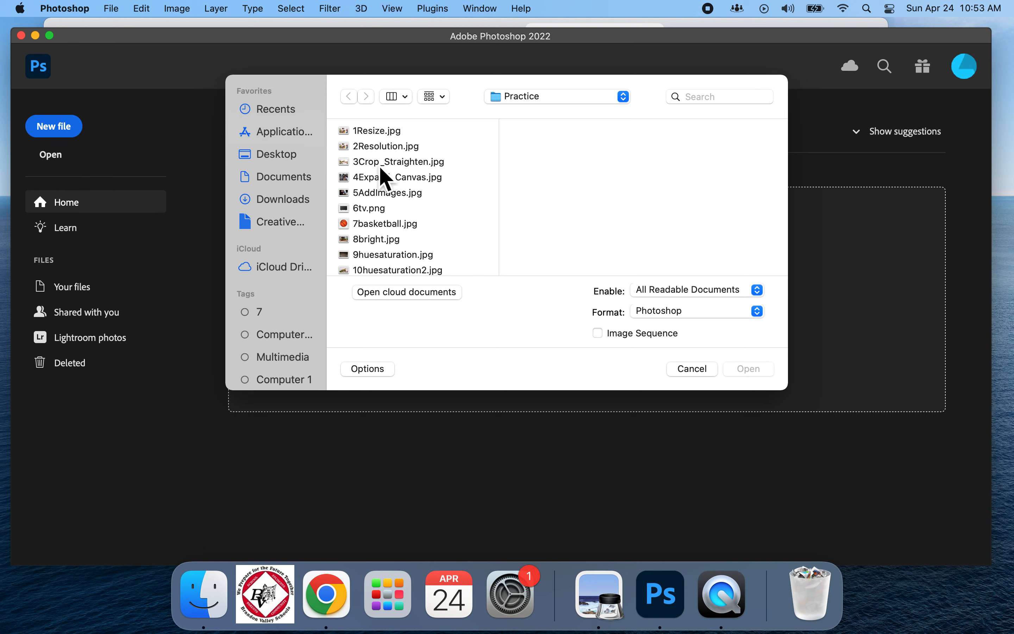
click(282, 161)
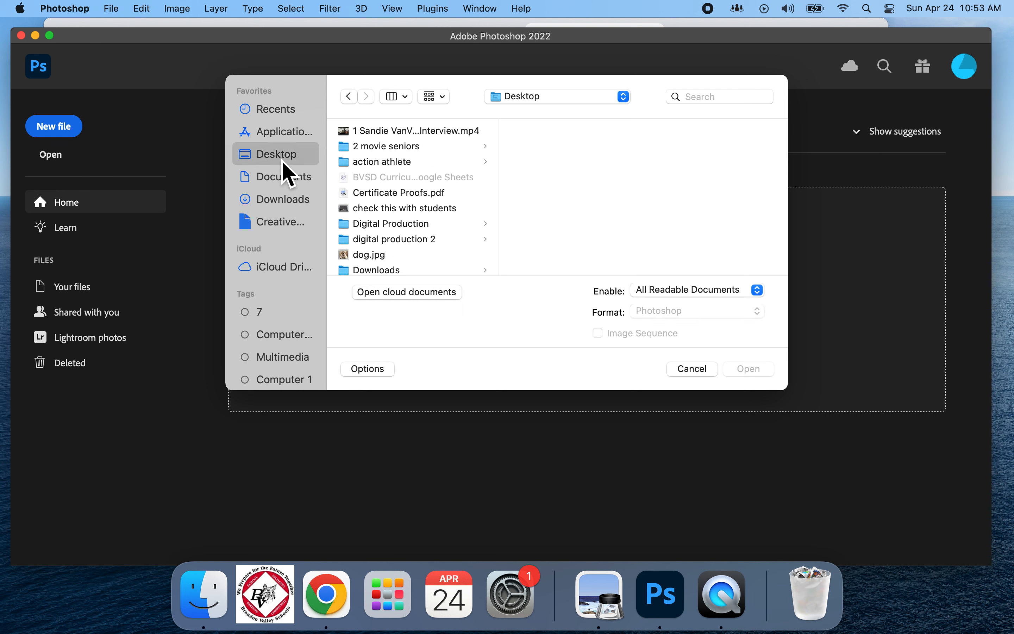
click(415, 224)
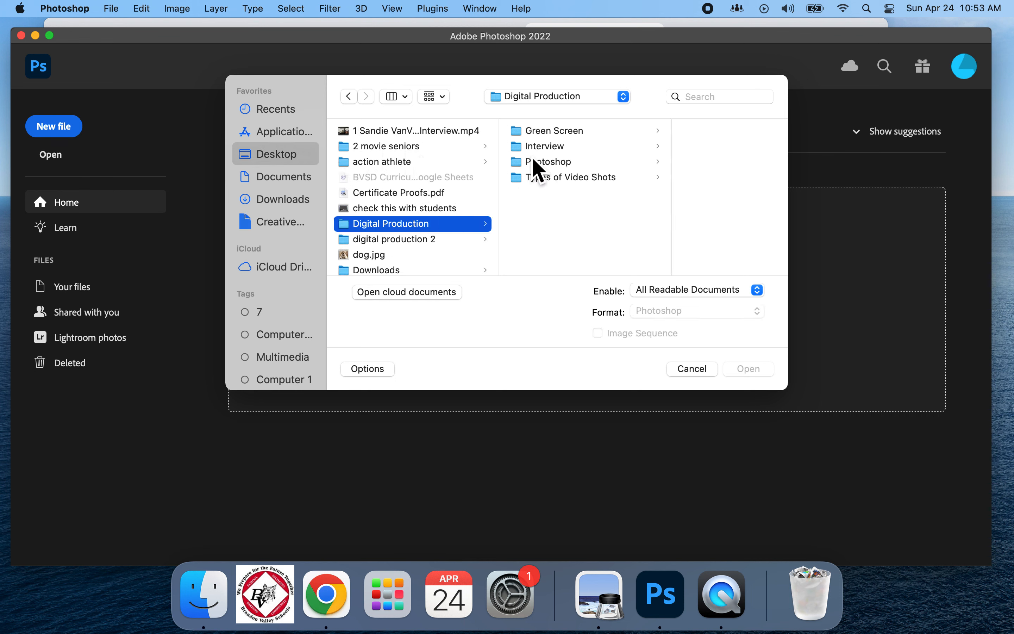
click(562, 163)
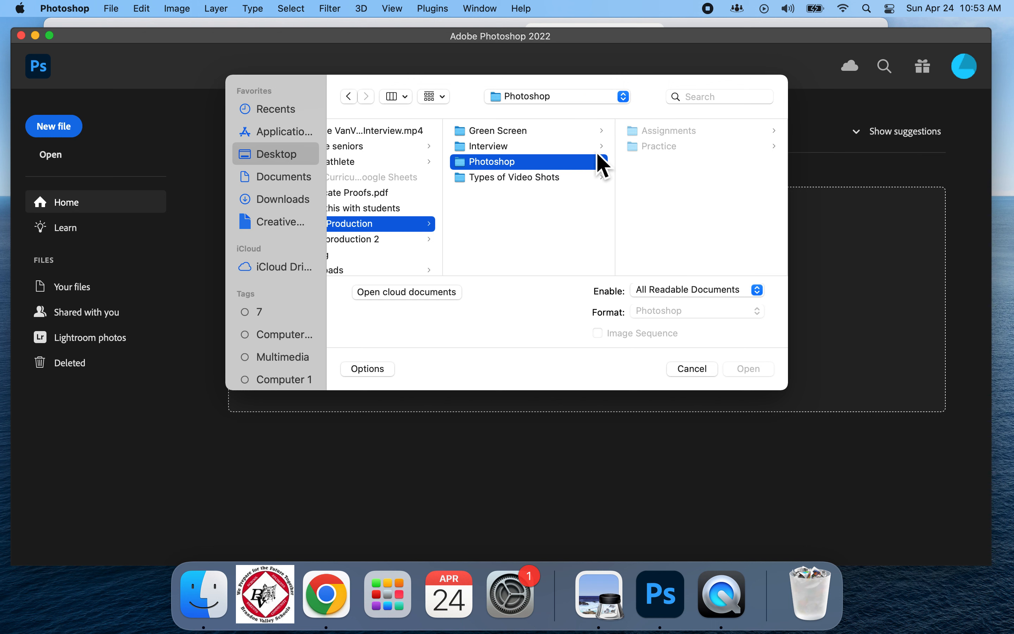
click(668, 150)
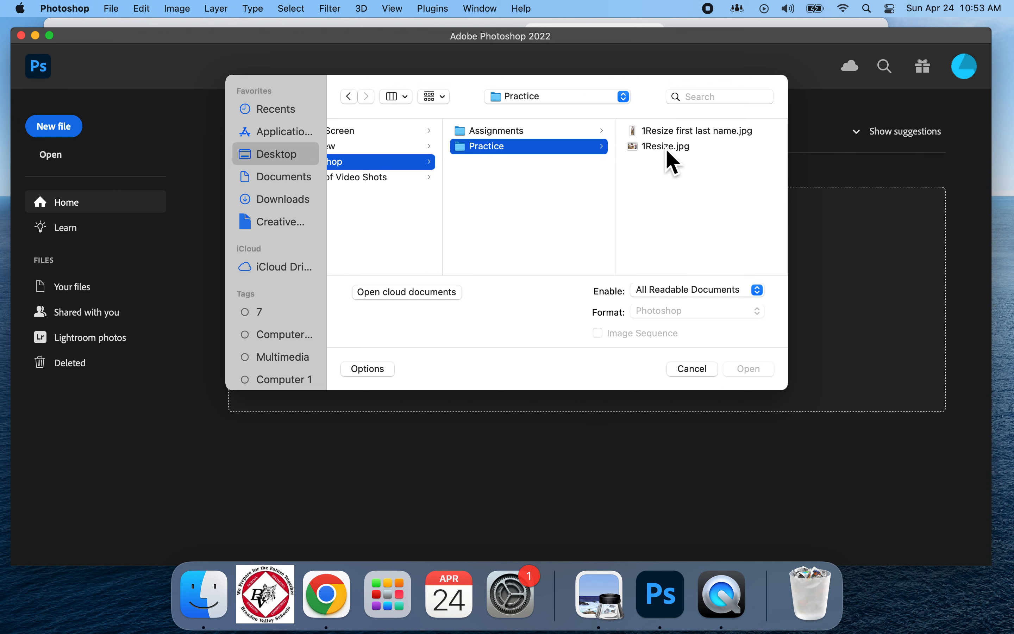
click(670, 163)
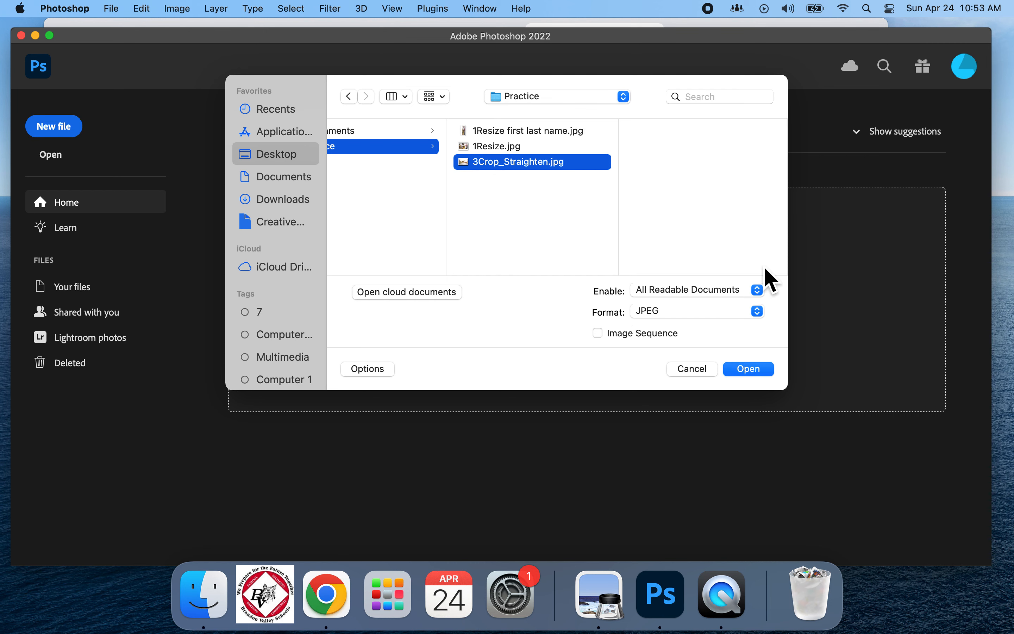
click(750, 369)
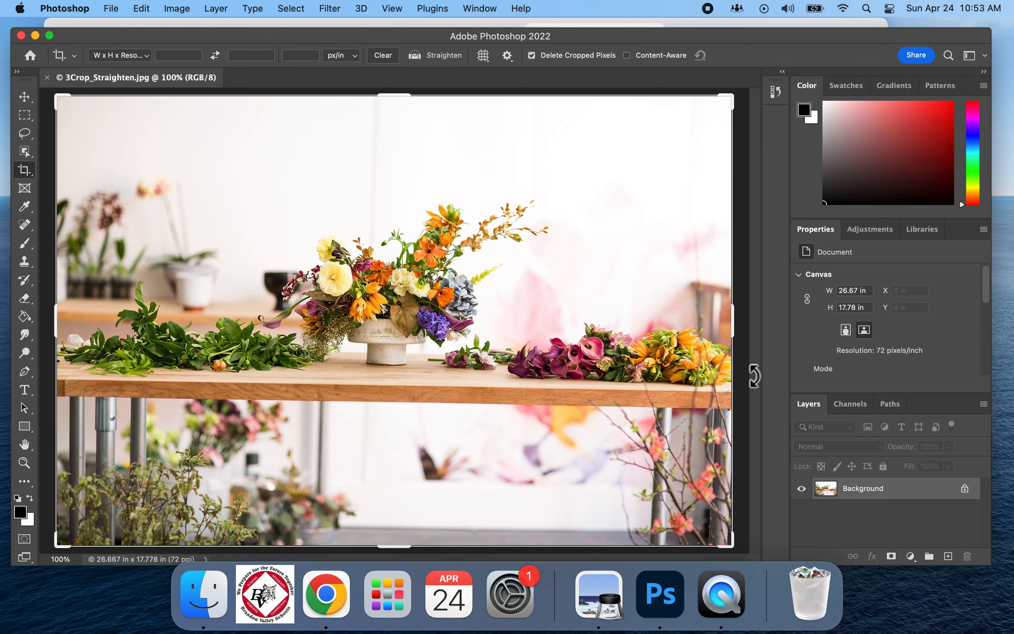
Try straightening the photo with the Crop tool's Straighten line at about -1.4° along the middle of the tabletop's front edge, and undo it.
click(25, 99)
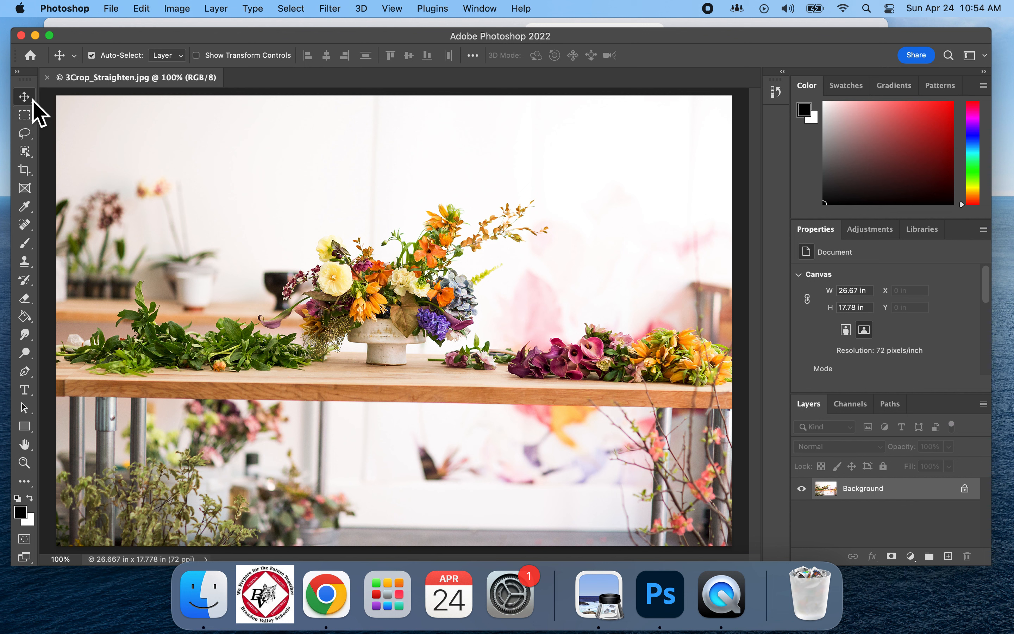
click(24, 170)
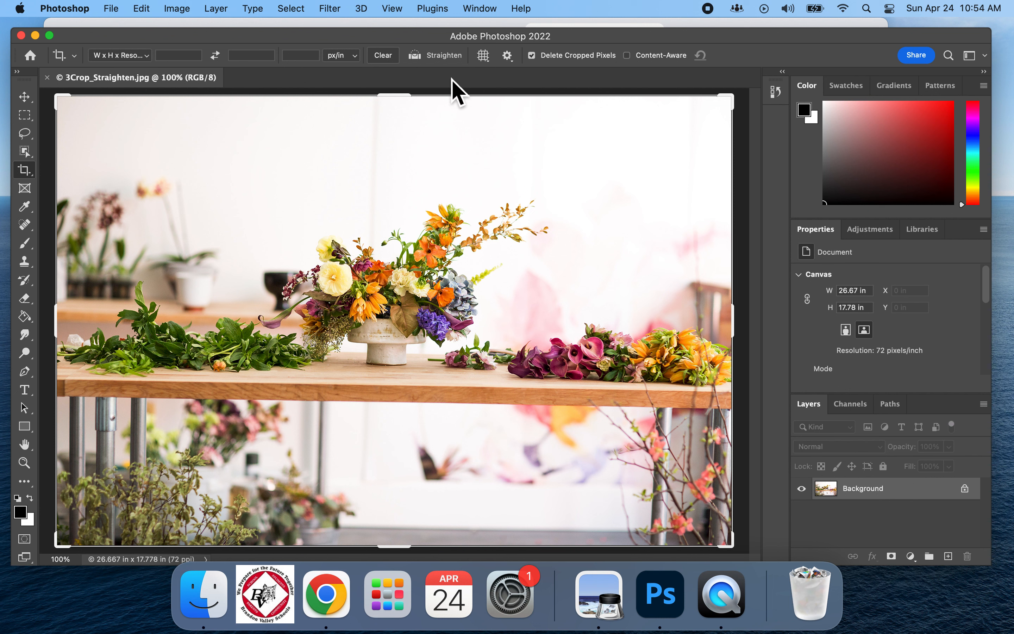
click(445, 58)
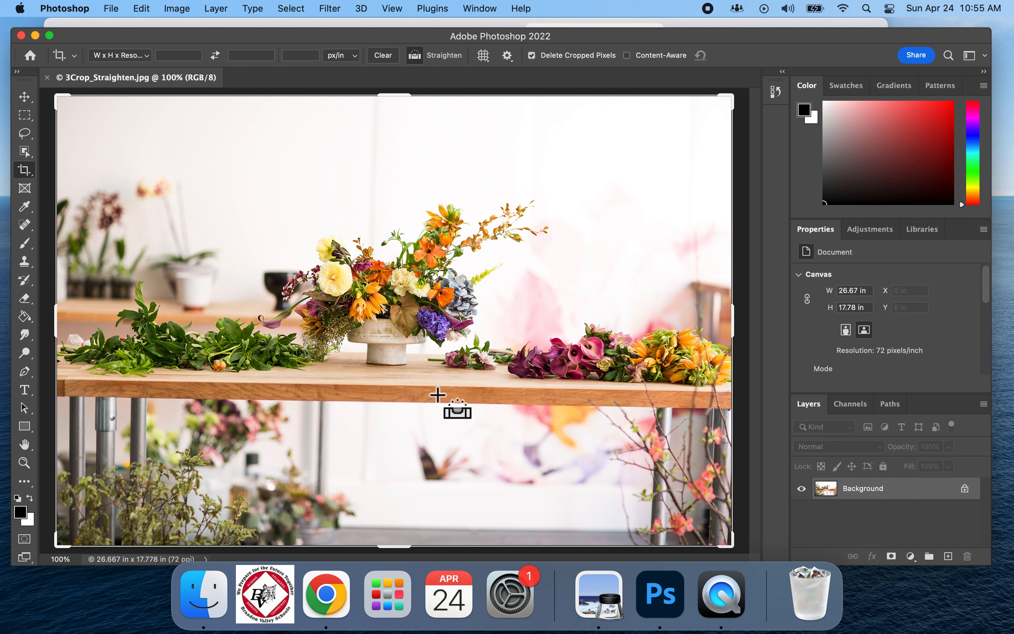
click(280, 390)
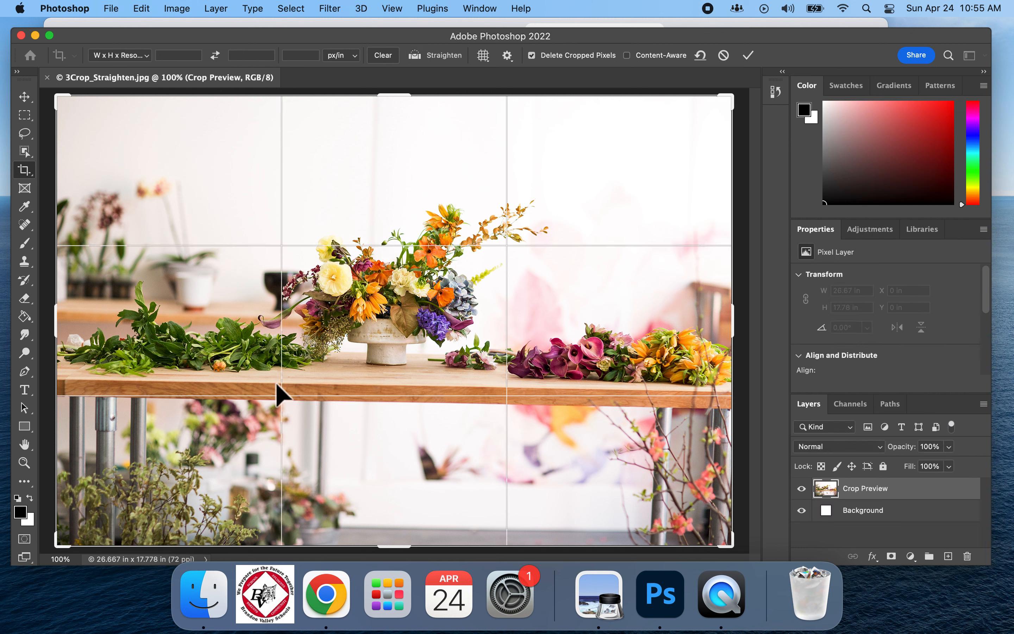
click(444, 56)
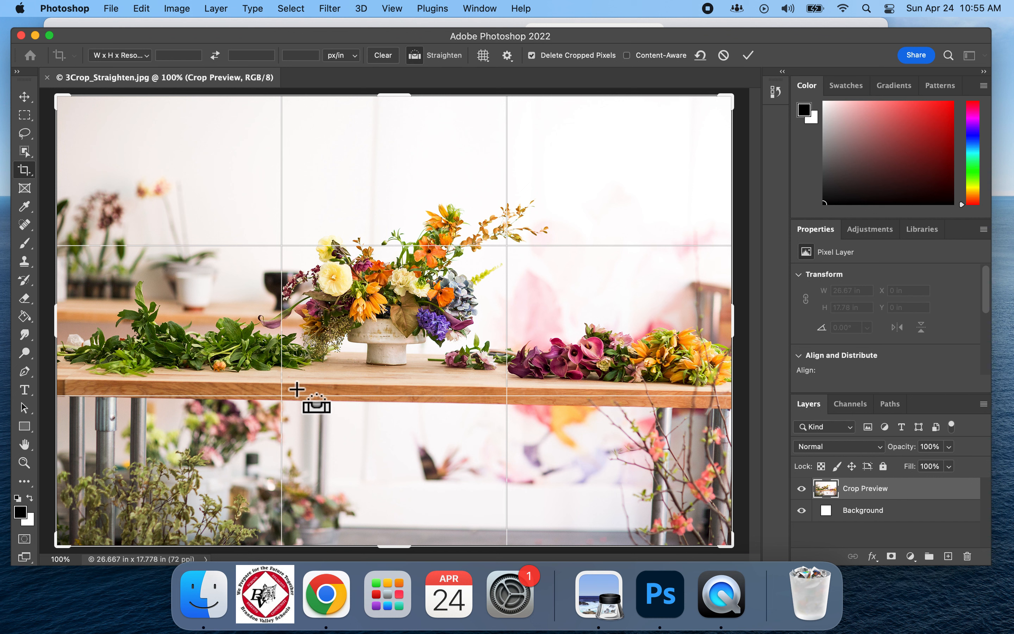
drag(292, 383, 442, 391)
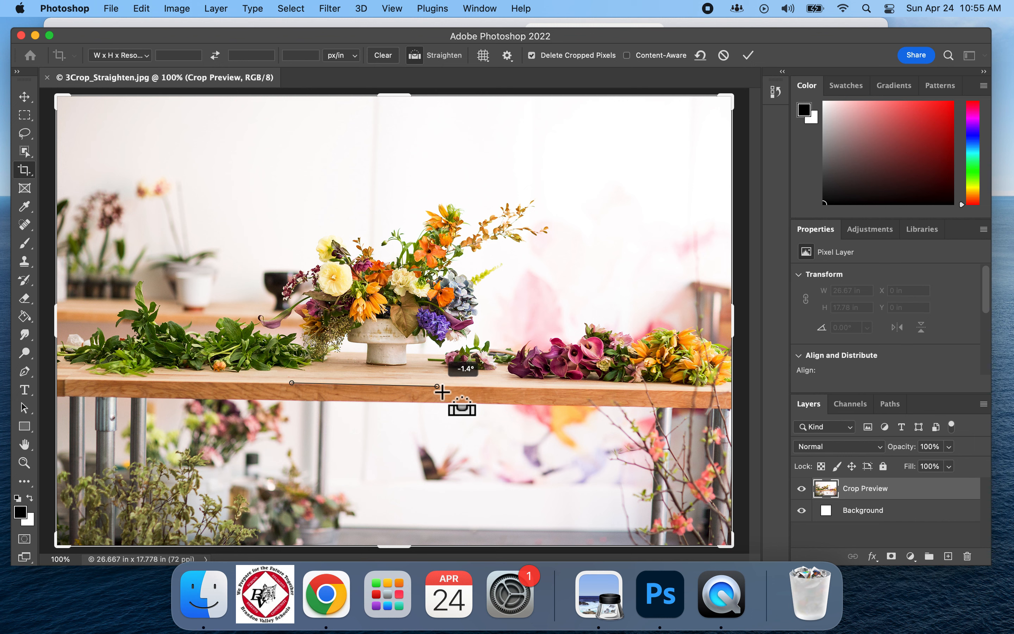
drag(442, 392, 438, 389)
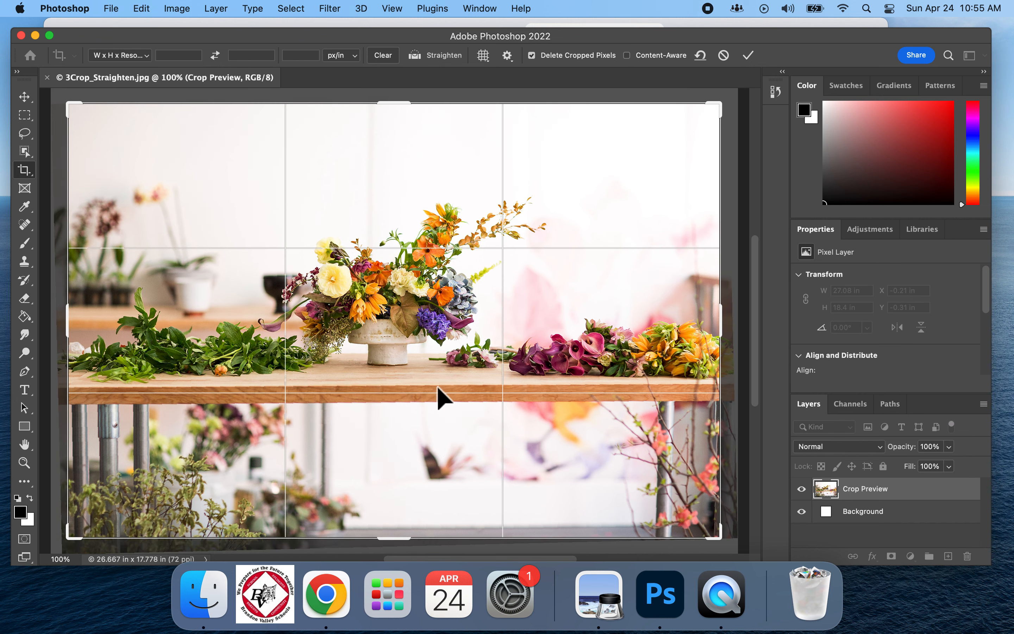
key(super+z)
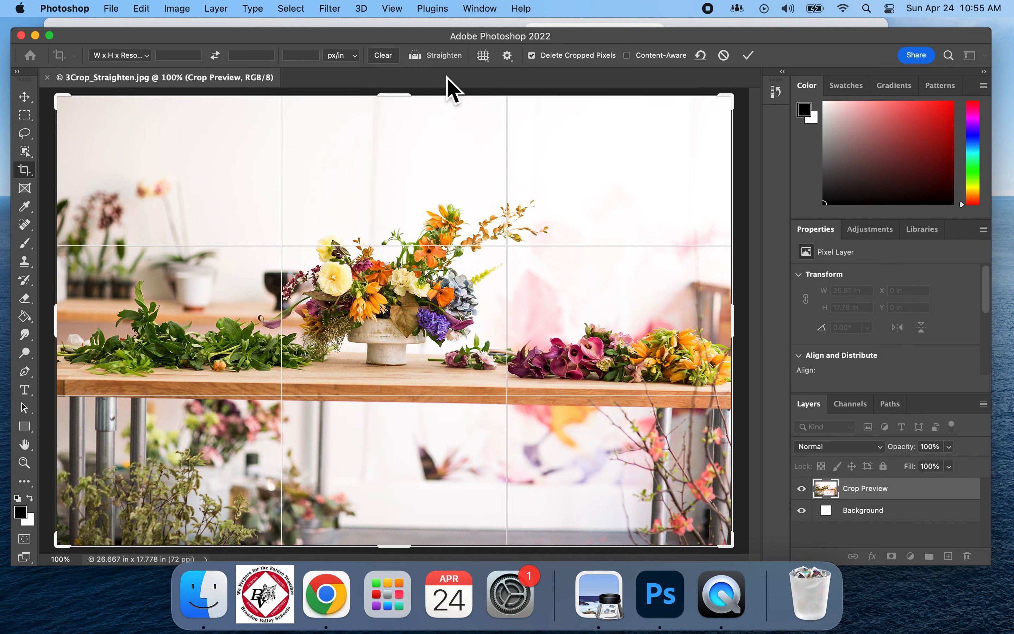
Try a Straighten line at about -1.4° along the left part of the tabletop's front edge, and undo the rotation.
click(444, 60)
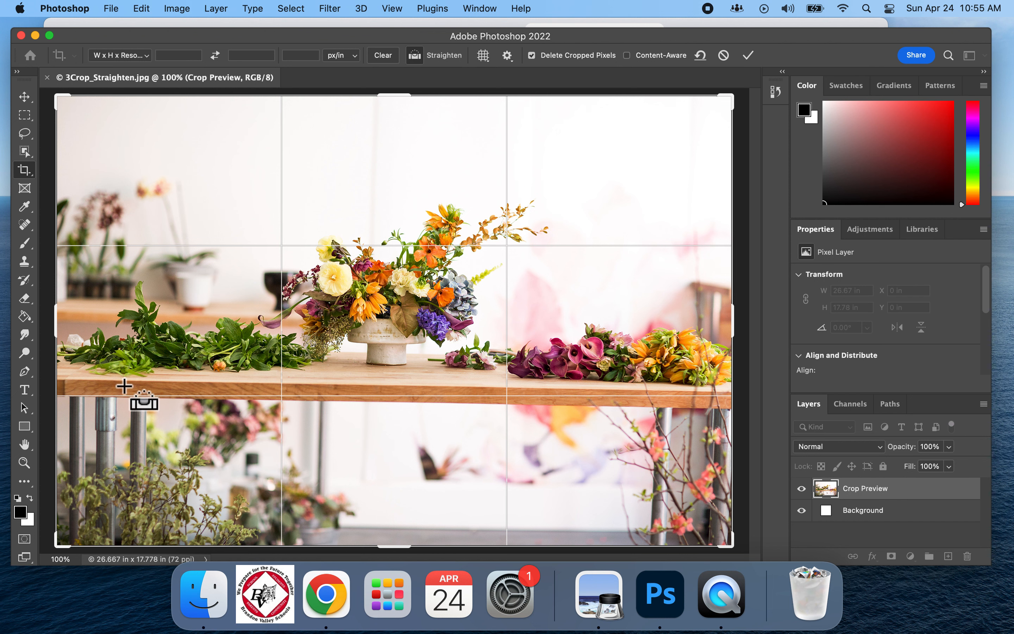
drag(124, 386, 249, 389)
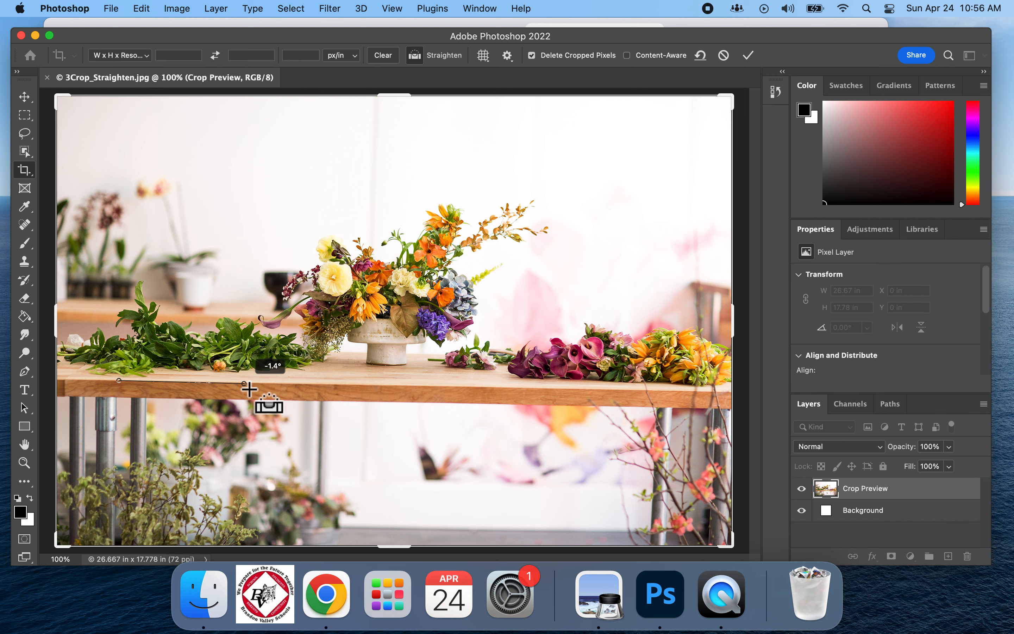
drag(250, 389, 249, 389)
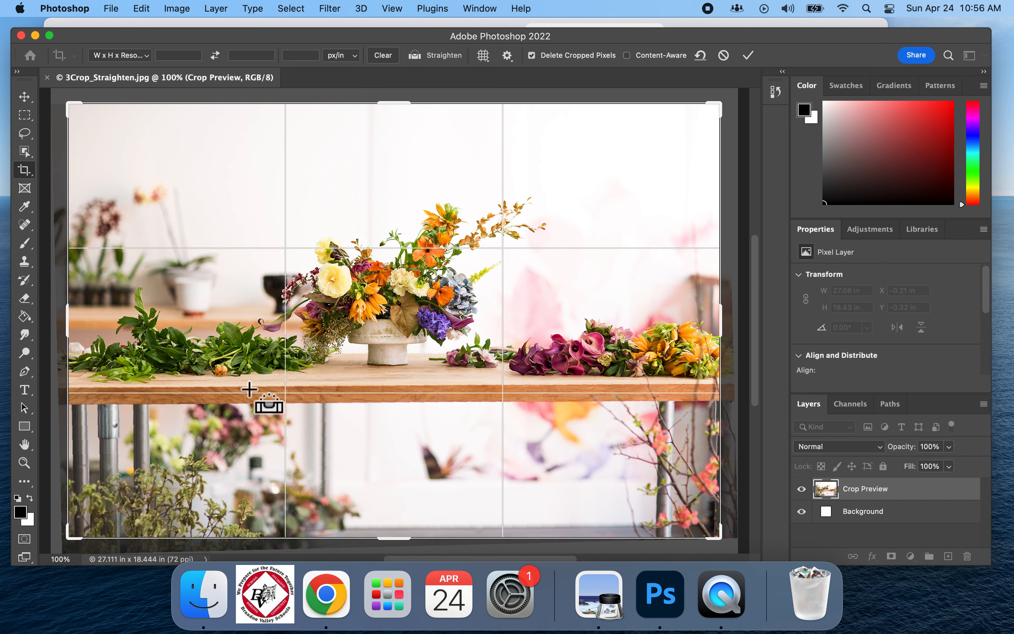
key(super+z)
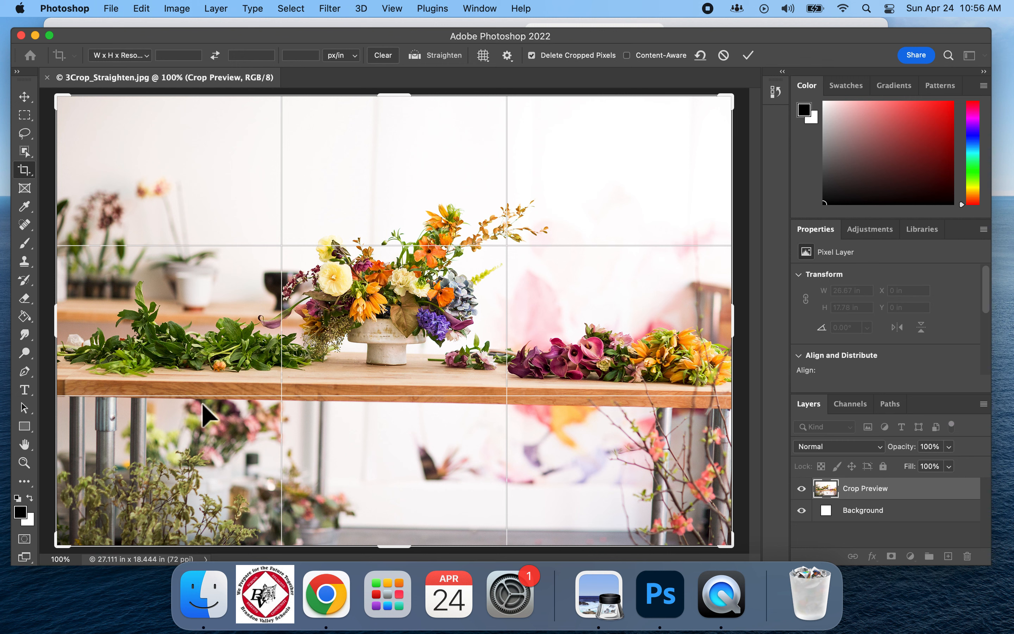
Straighten the photo using a short vertical reference line drawn down the table leg near the photo's left side.
click(445, 59)
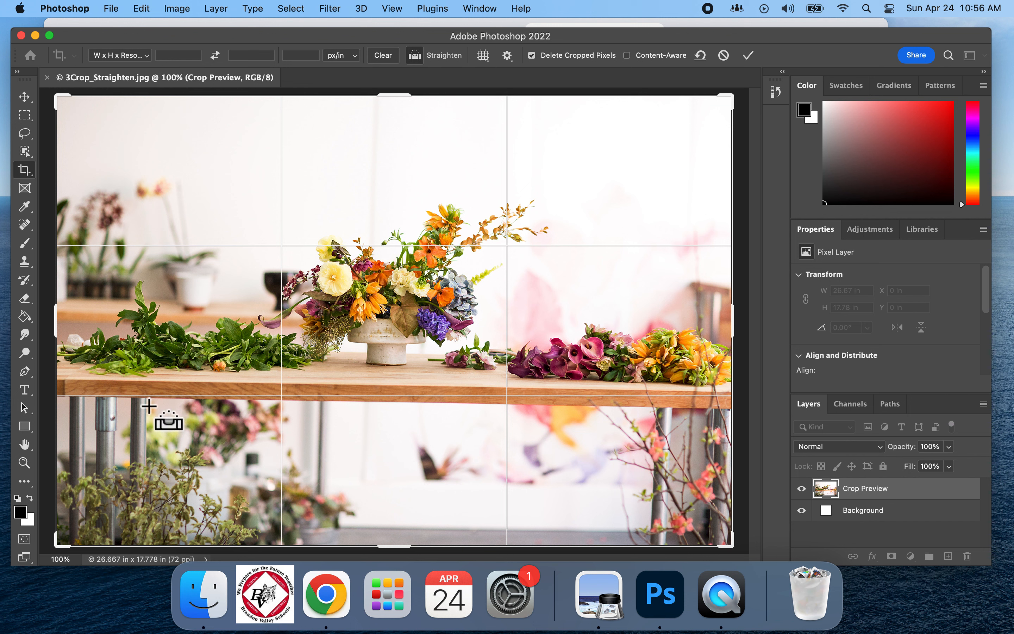
drag(150, 417, 151, 449)
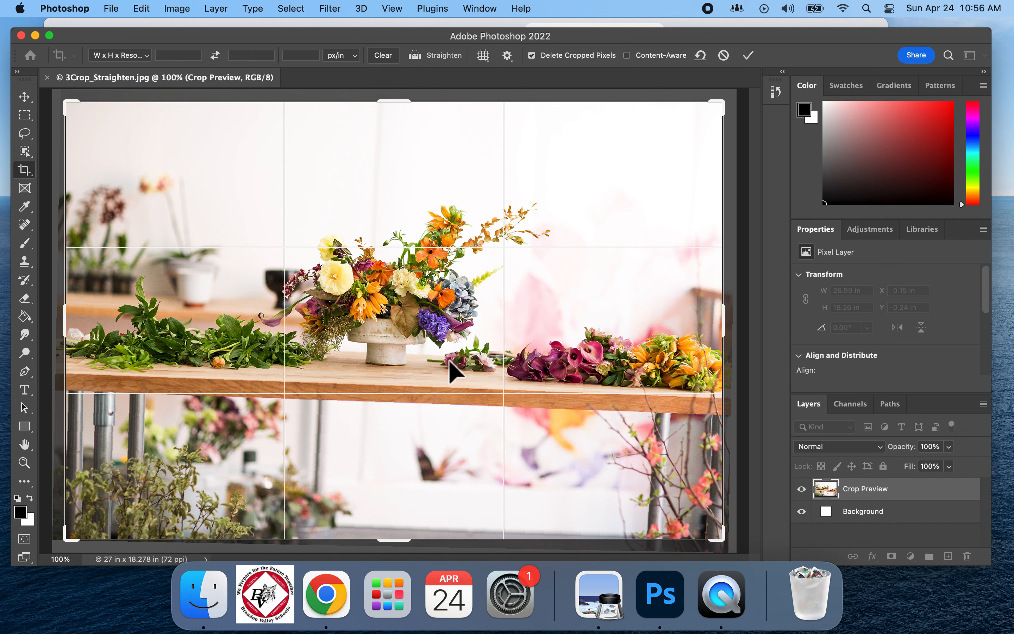
Undo the table-leg straightening and straighten the photo with a short line along the middle of the tabletop's front edge.
key(super+z)
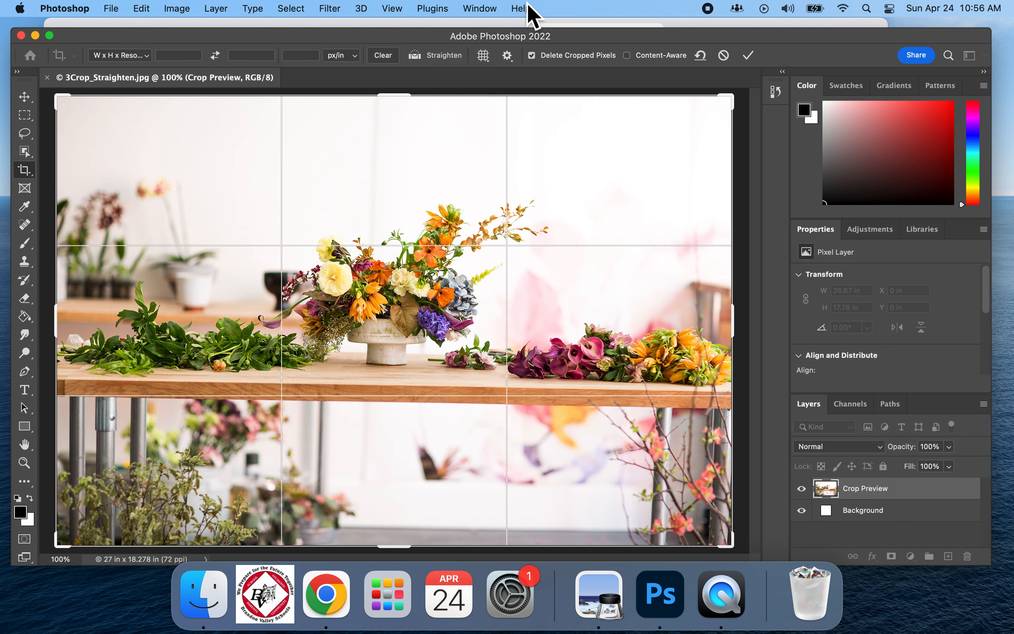
click(451, 58)
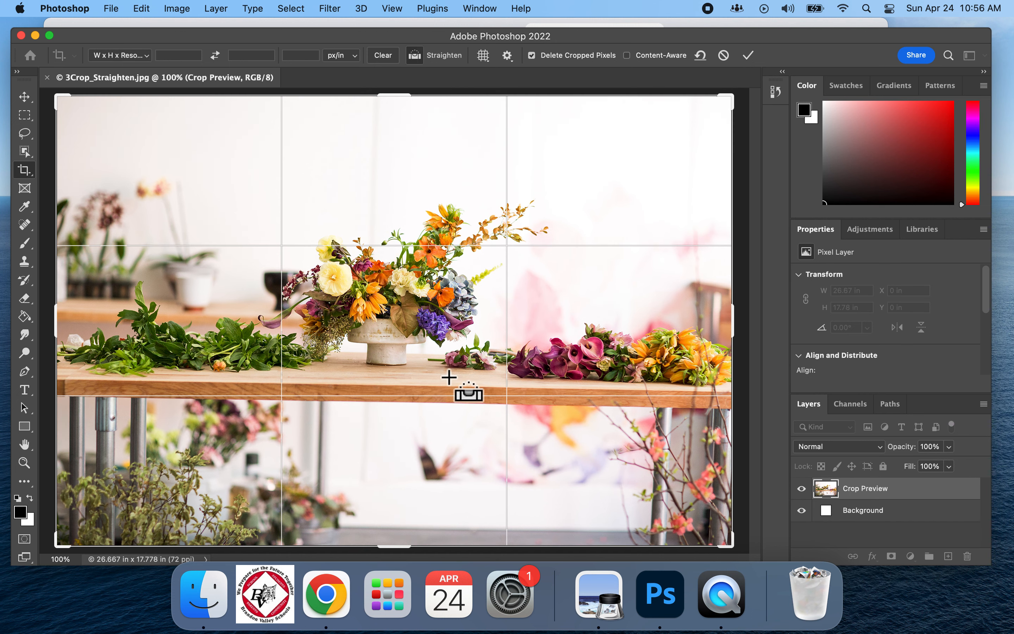
drag(344, 389, 447, 390)
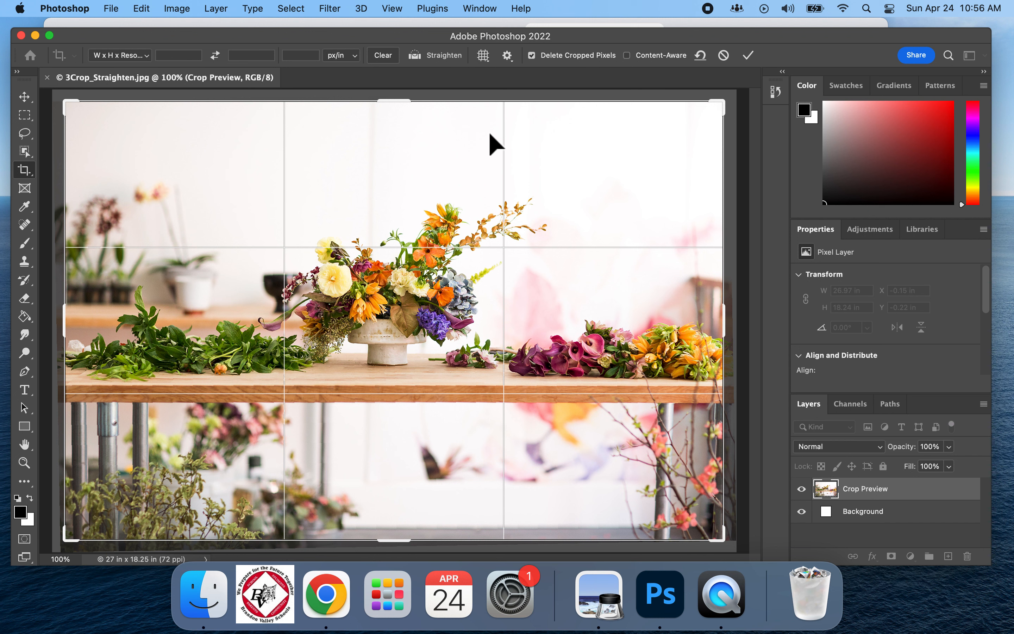
Try the Grid crop overlay on the photo and switch the overlay back to Rule of Thirds.
click(484, 55)
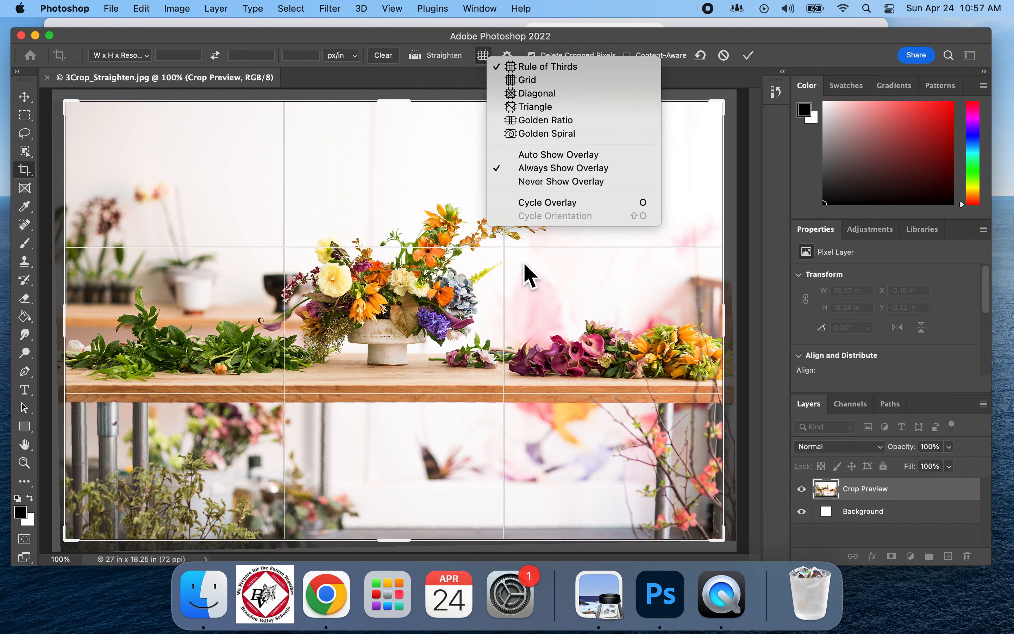
click(529, 84)
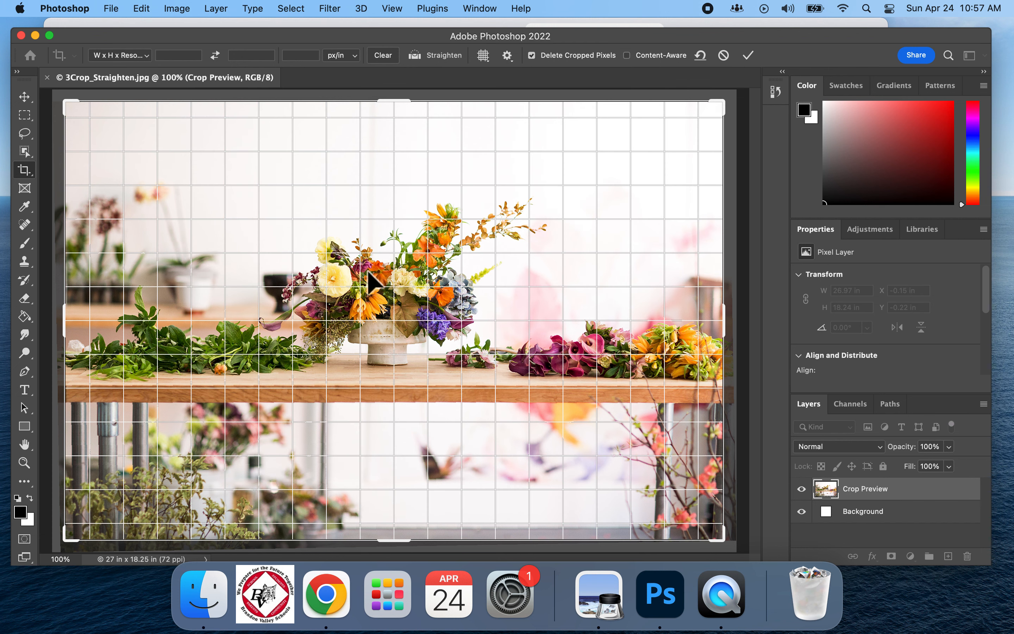
click(490, 62)
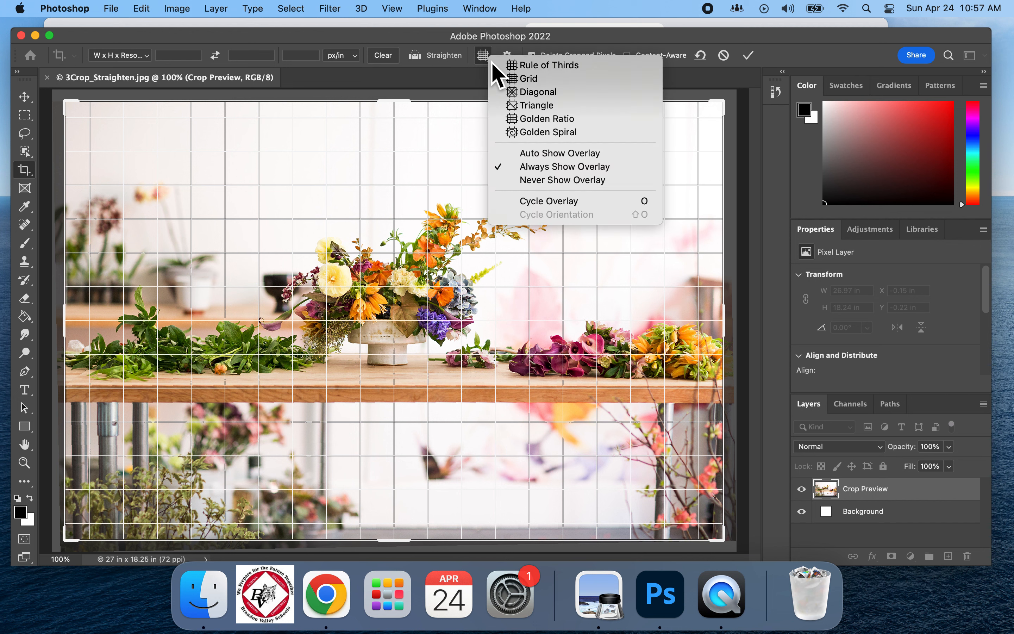
click(524, 67)
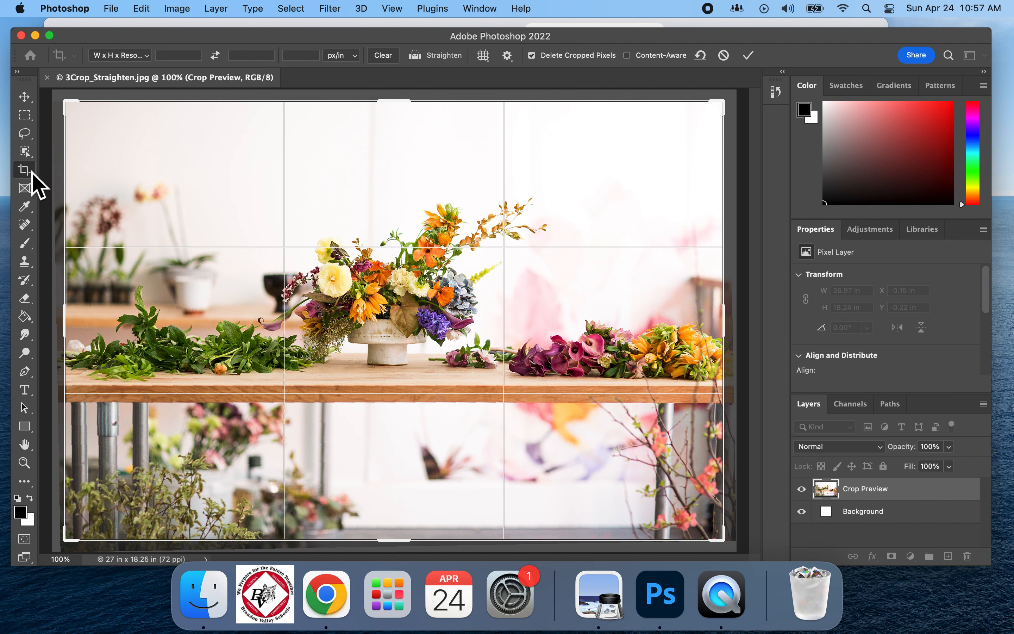
Try shifting the photo sideways inside the crop frame, and undo the move.
drag(345, 305, 440, 302)
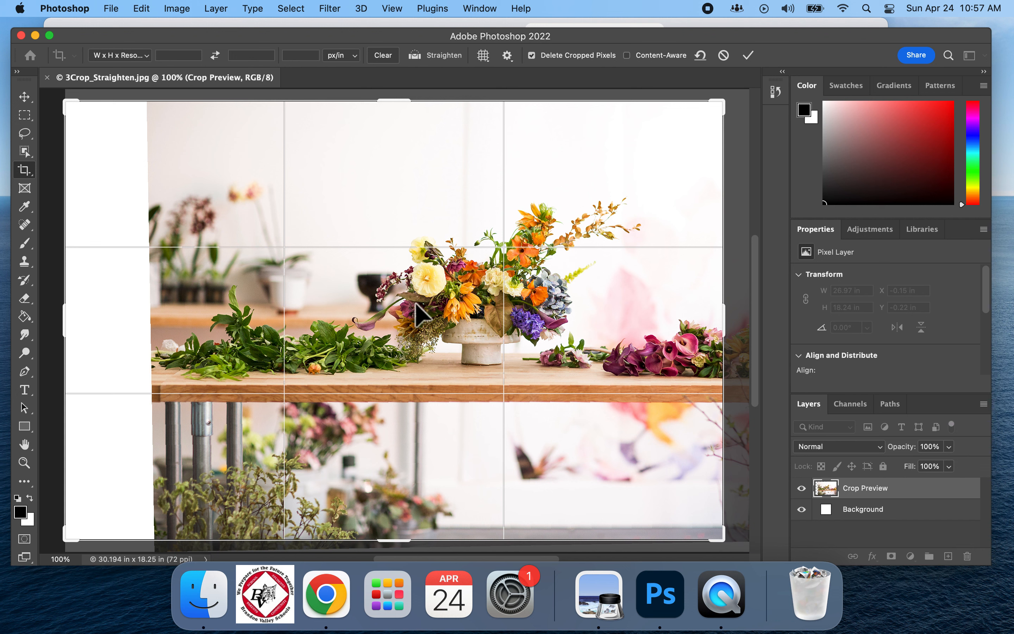
key(super+z)
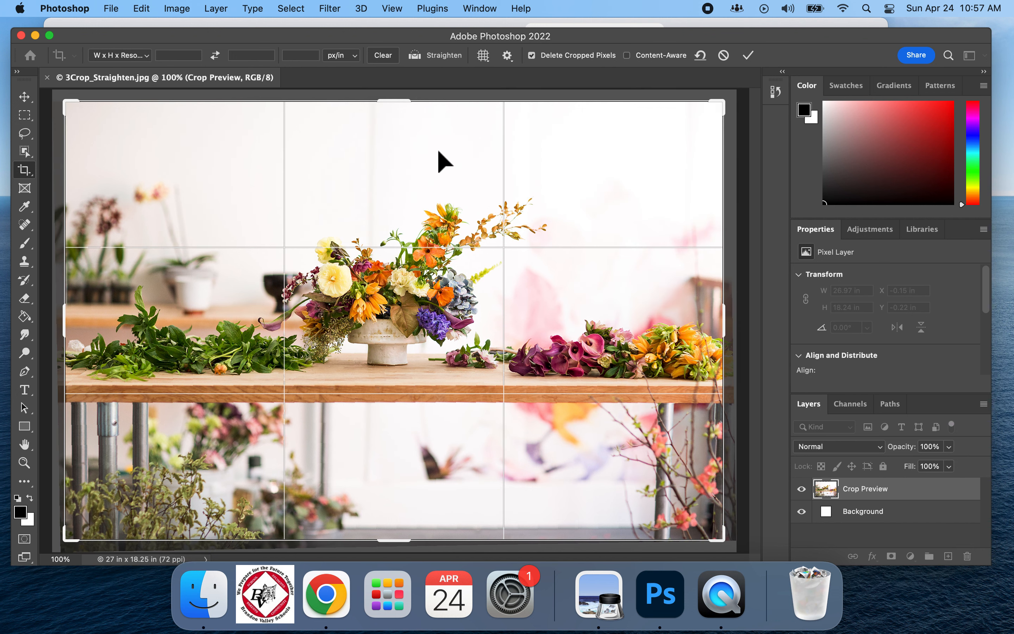
Try cropping the photo's top and right side, then cancel that crop and undo the applied straightening.
click(27, 170)
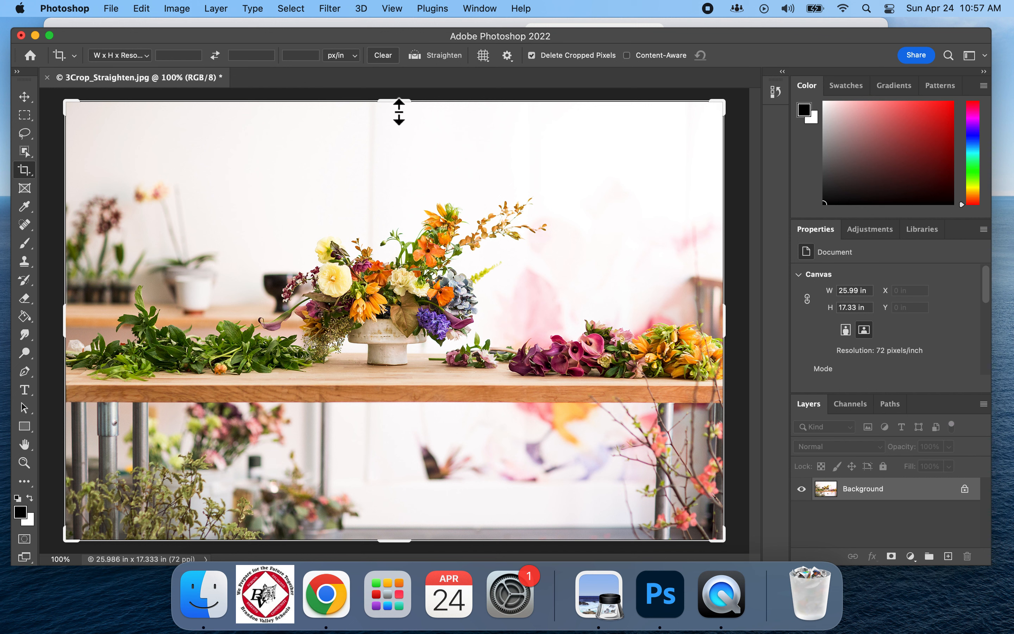
drag(399, 111, 400, 154)
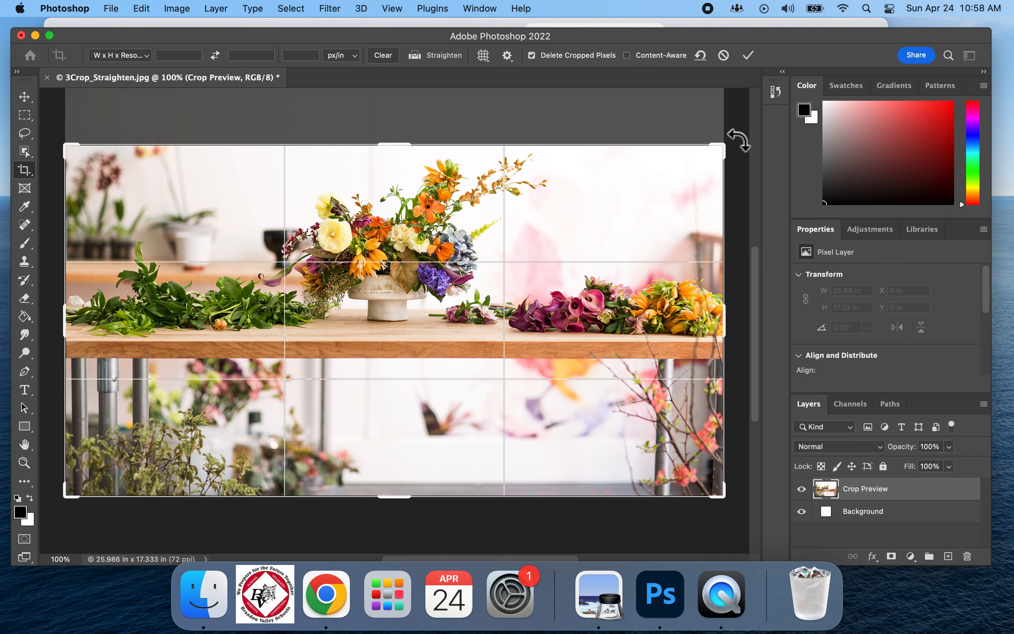
drag(739, 141, 750, 197)
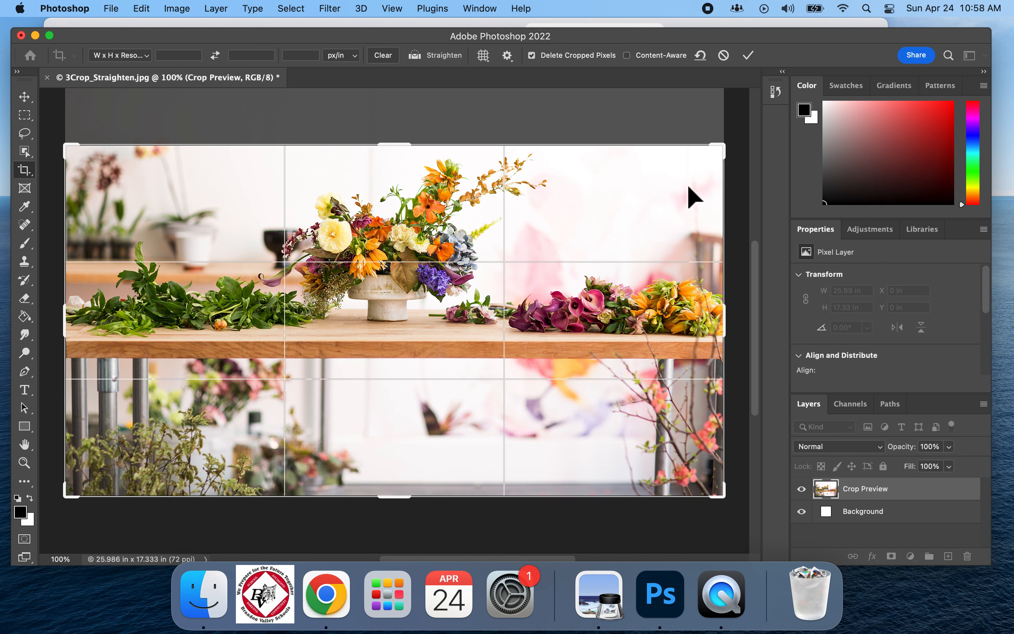
drag(689, 188, 524, 212)
mouse_move(446, 222)
mouse_down()
mouse_move(446, 251)
mouse_move(447, 184)
mouse_move(451, 220)
mouse_up()
drag(732, 334, 646, 339)
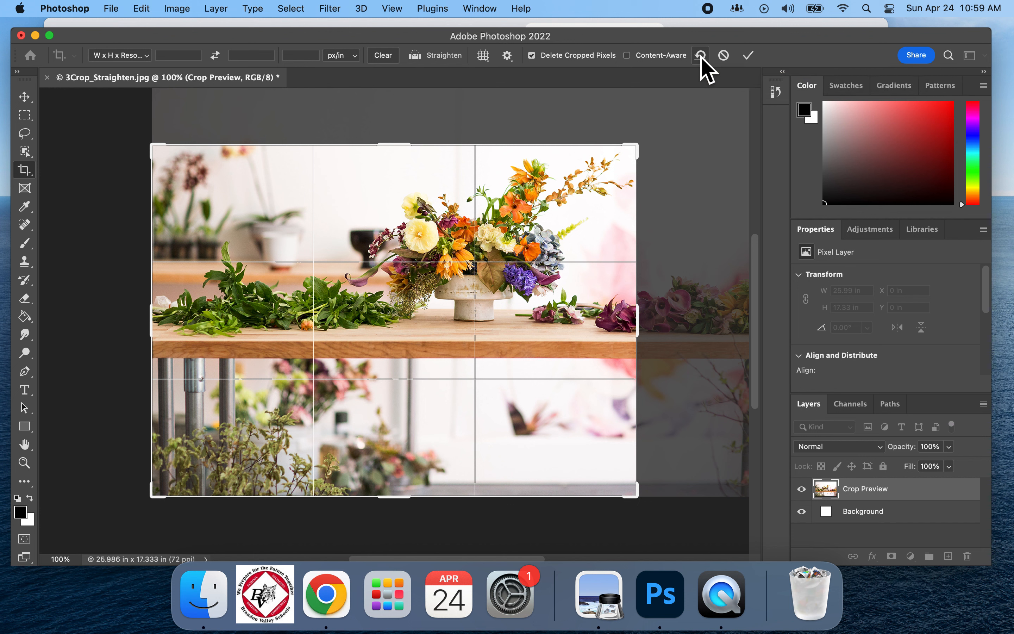
click(727, 57)
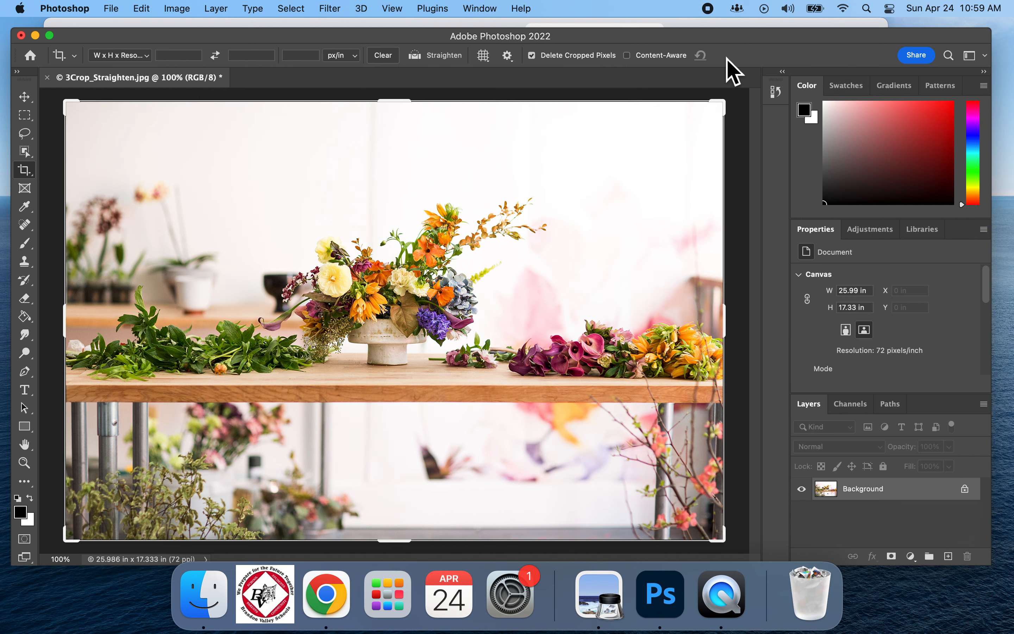
key(super+z)
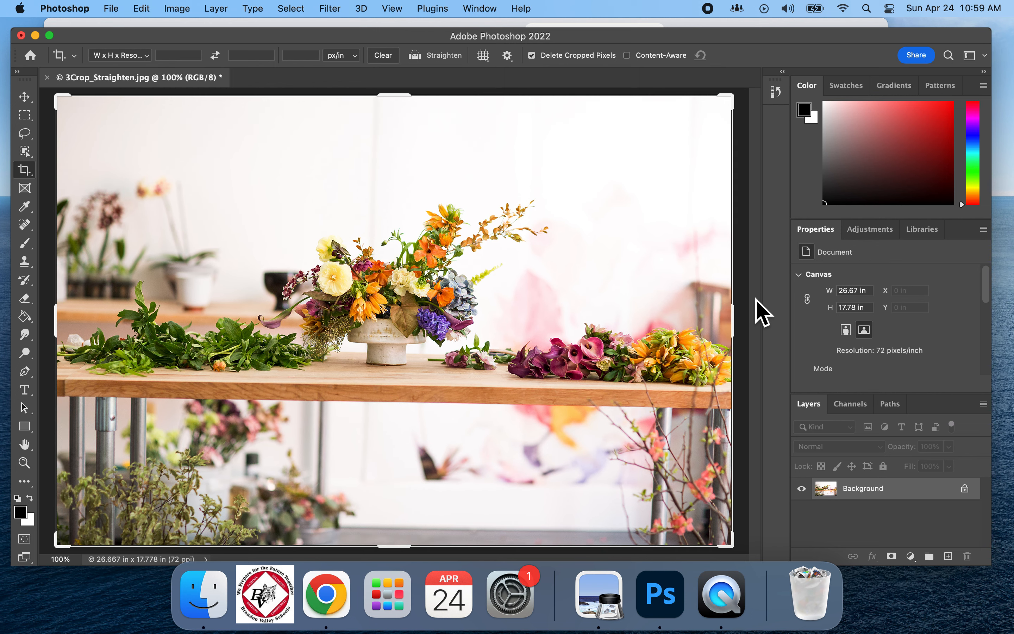
Crop off the photo's right third and its top strip to about 17.83 × 14.31 in, and apply the crop.
drag(737, 330, 628, 335)
drag(407, 98, 413, 147)
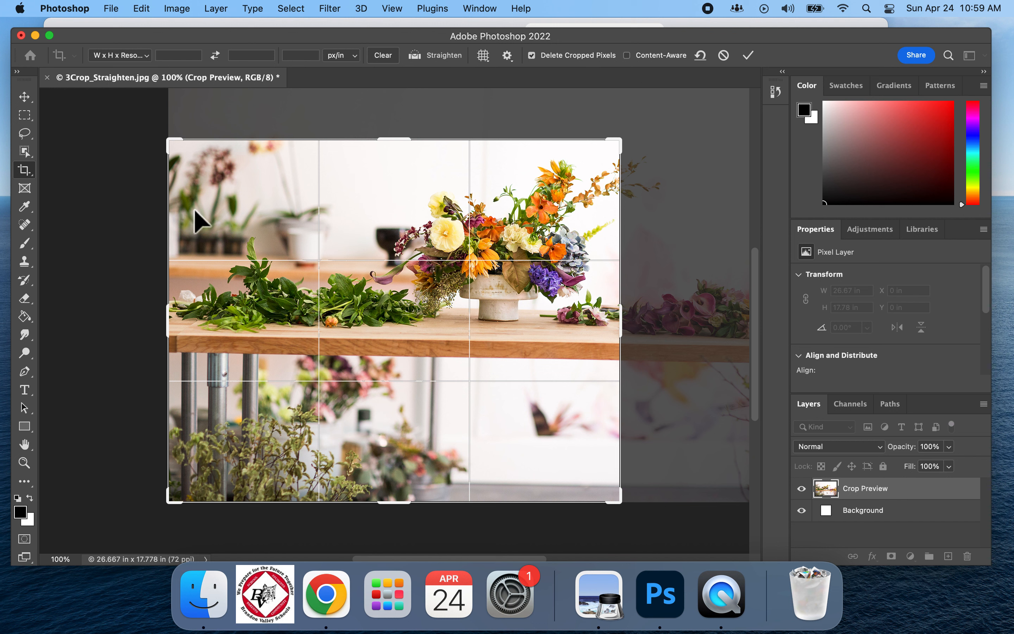
click(749, 58)
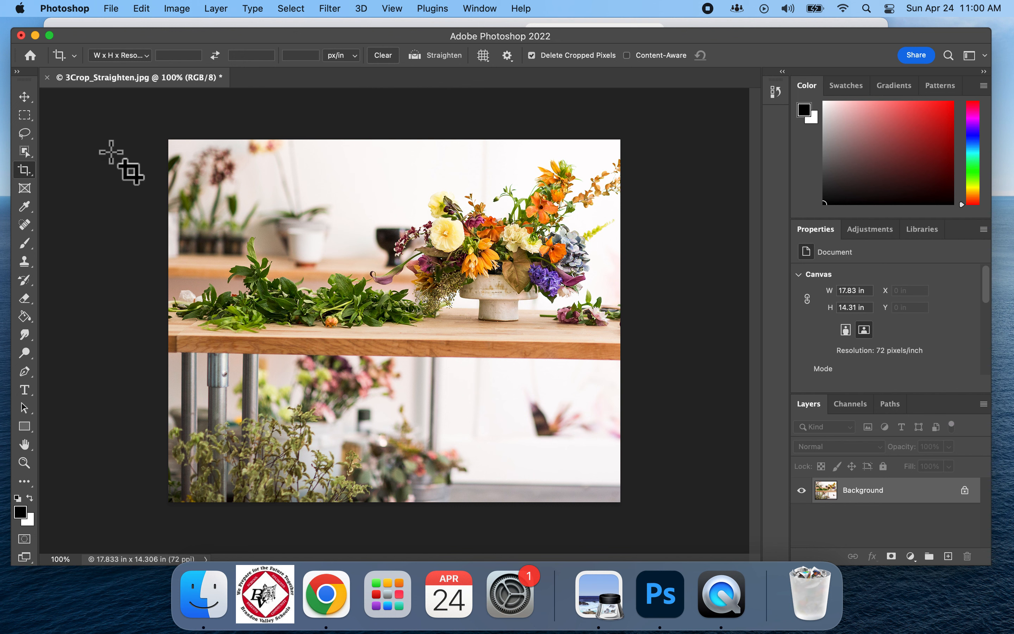
Straighten the cropped photo with a Crop tool Straighten line along the tabletop's front edge, and apply it.
click(28, 174)
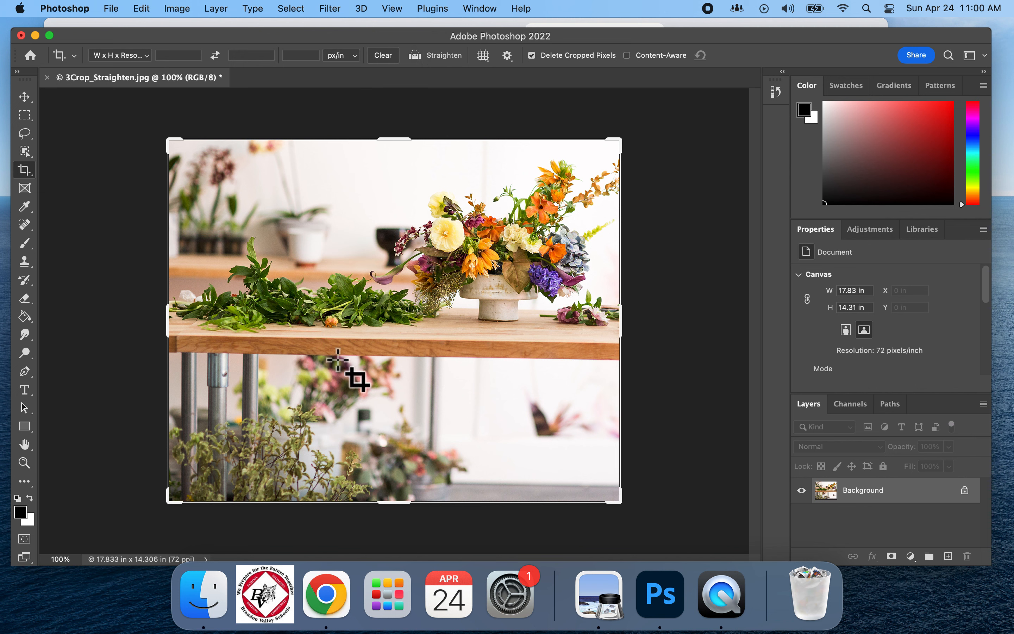
click(439, 57)
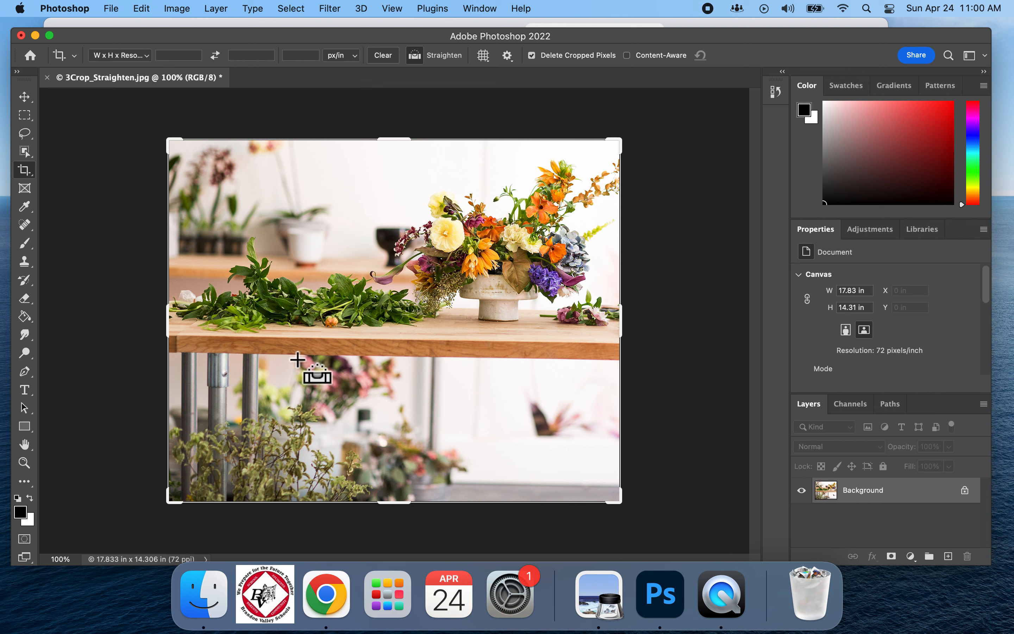
drag(289, 342, 391, 340)
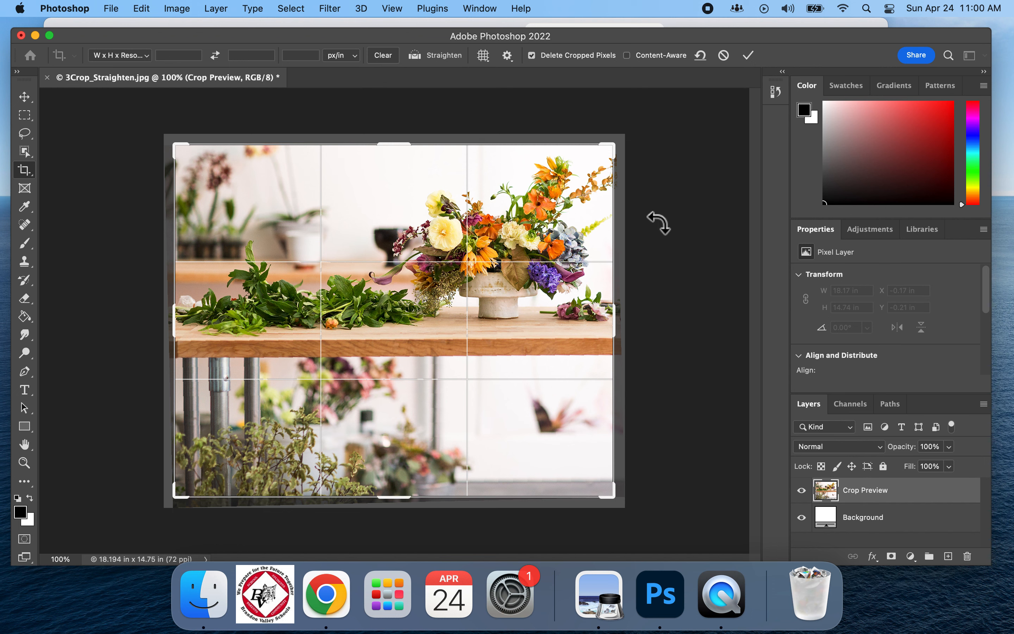
click(750, 56)
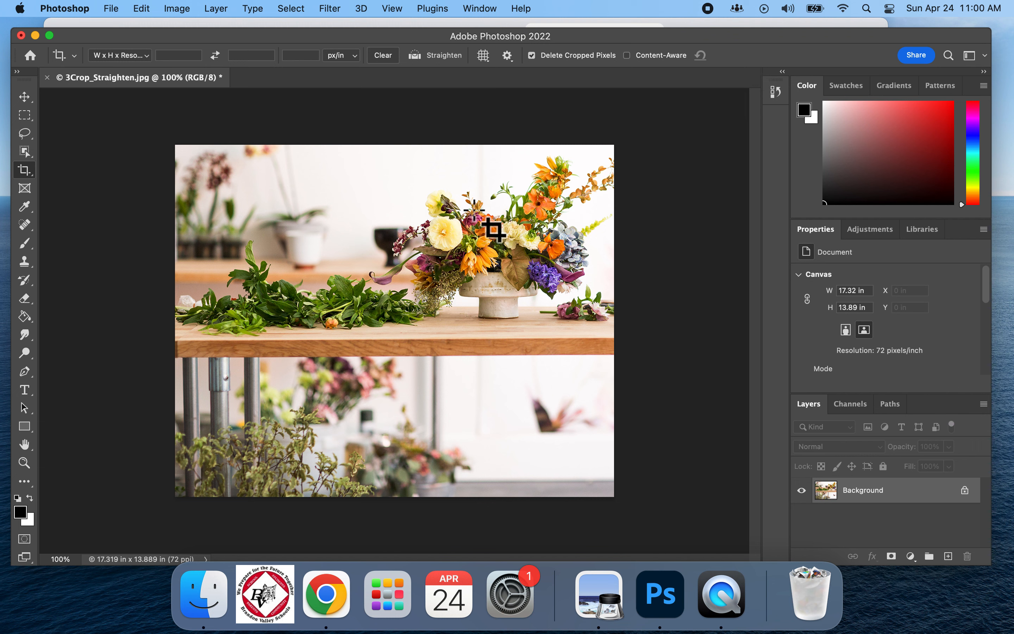
Save the photo in the Practice folder as the JPEG "3Crop_Straighten first last name.jpg" at quality 12, Maximum, Baseline ("Standard").
click(111, 9)
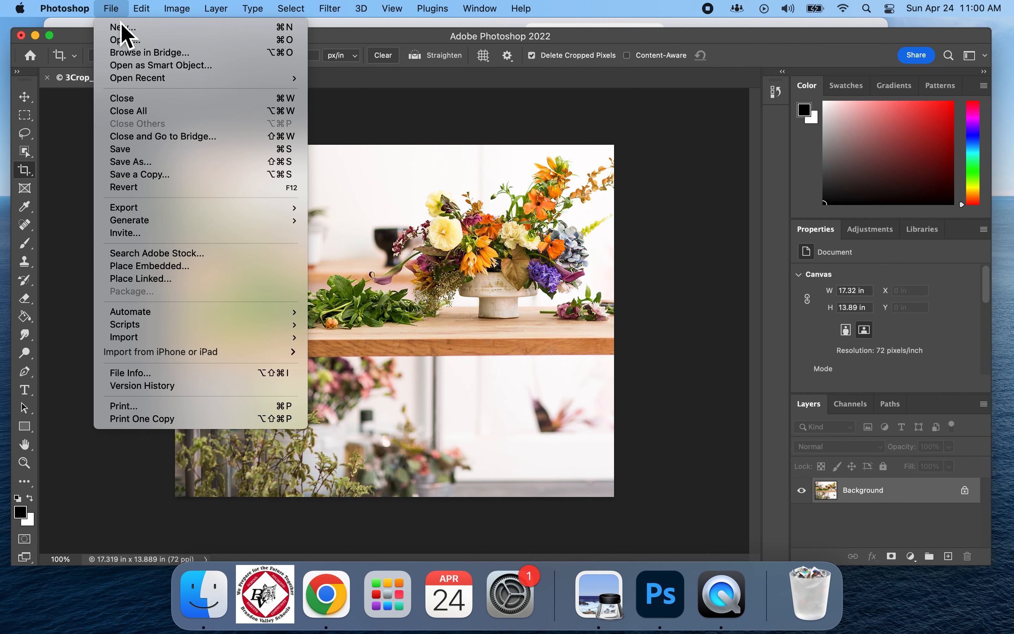
click(170, 169)
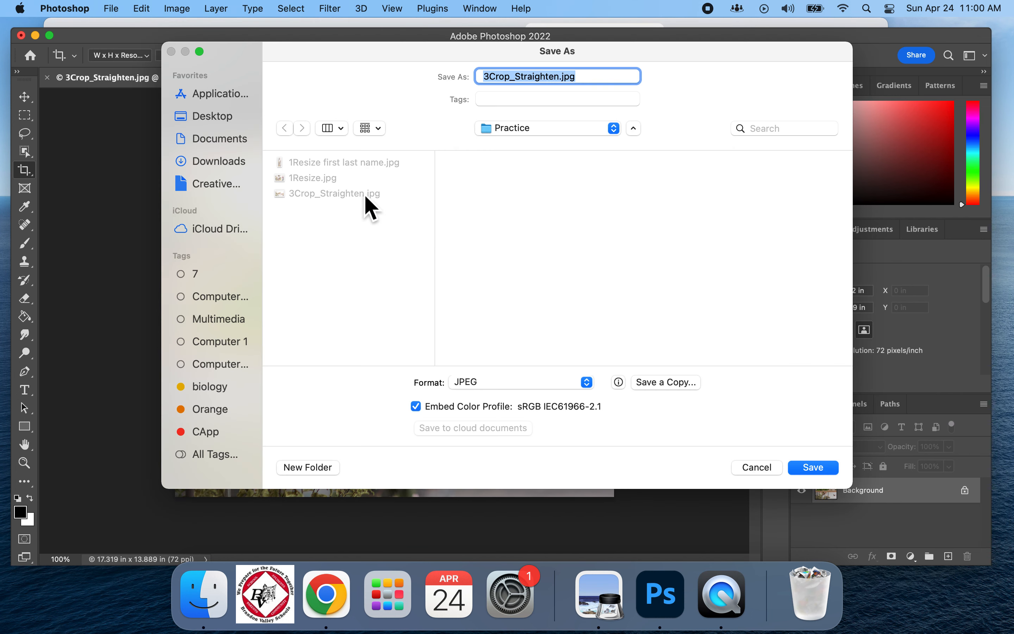
click(563, 77)
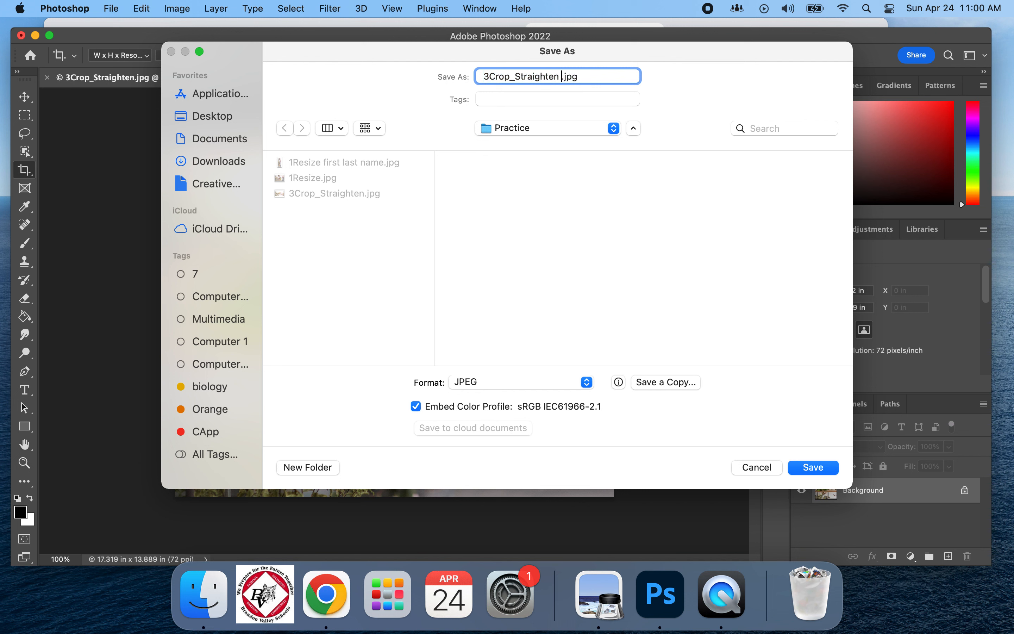
text(first last name)
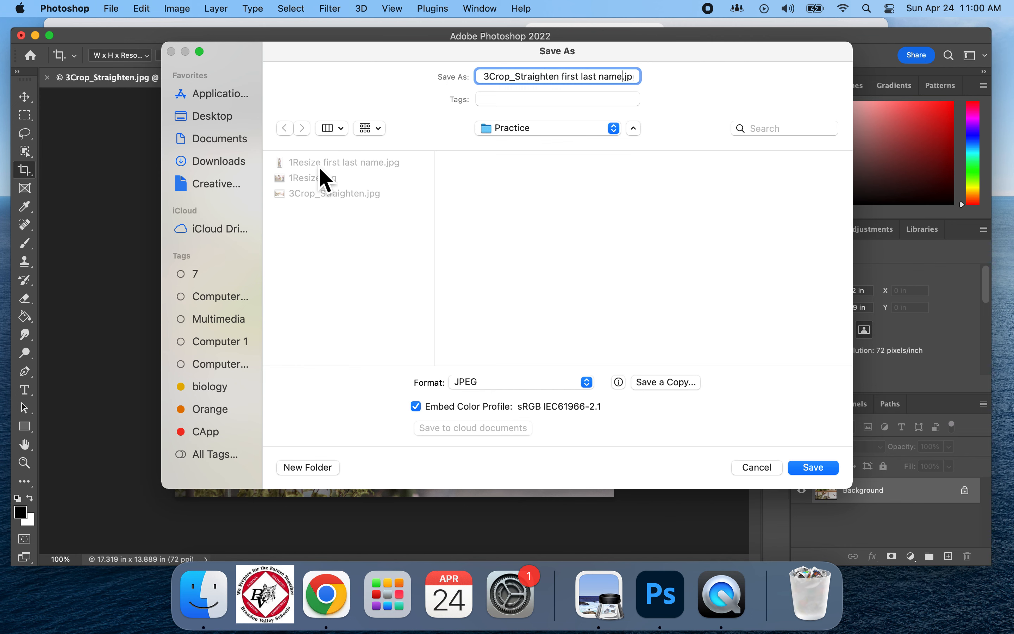
click(813, 468)
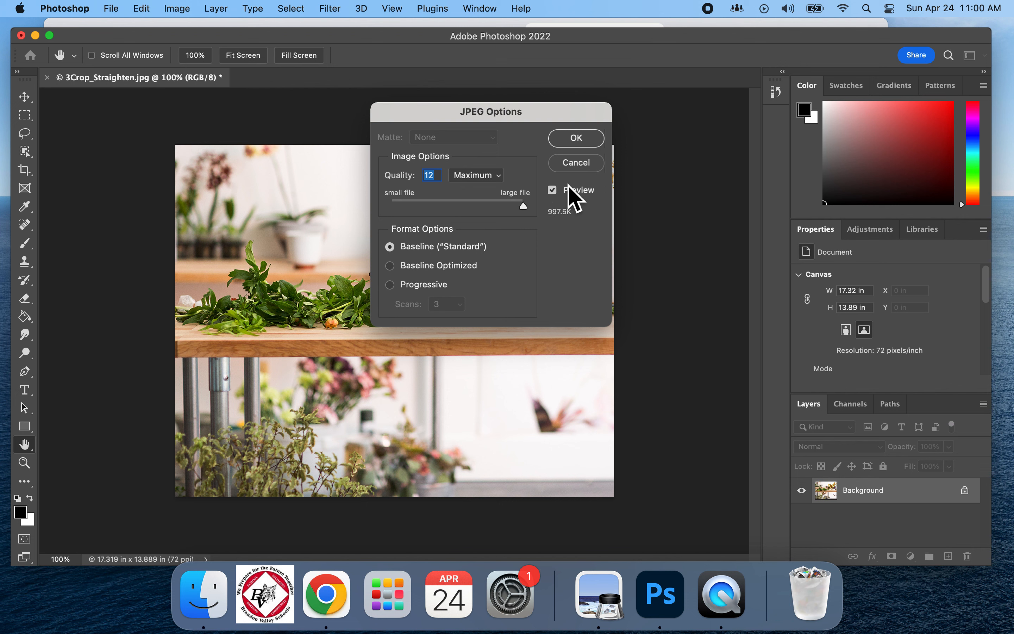
click(576, 140)
key(c)
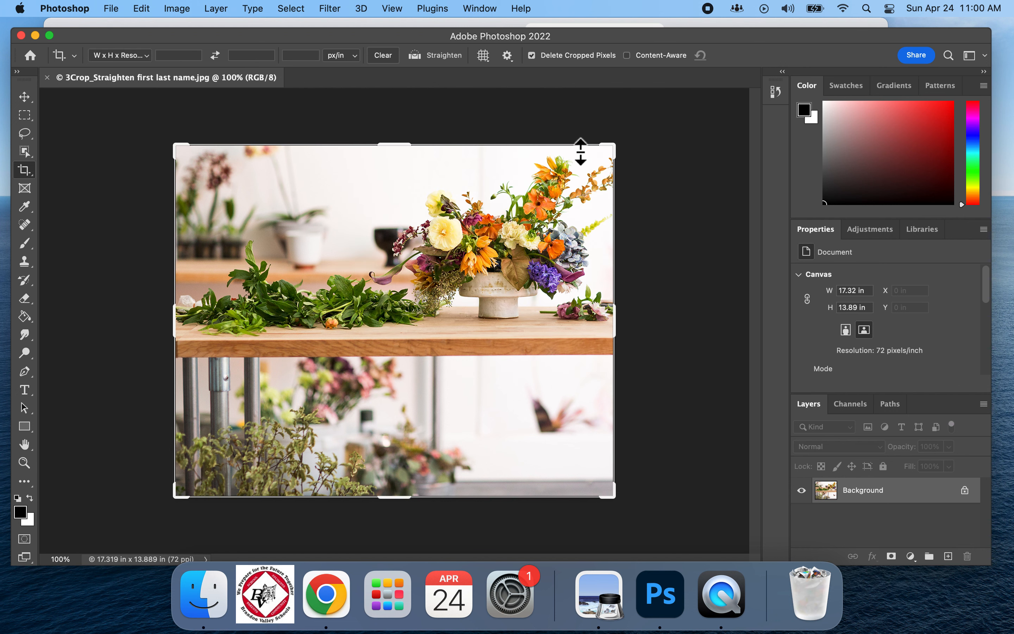